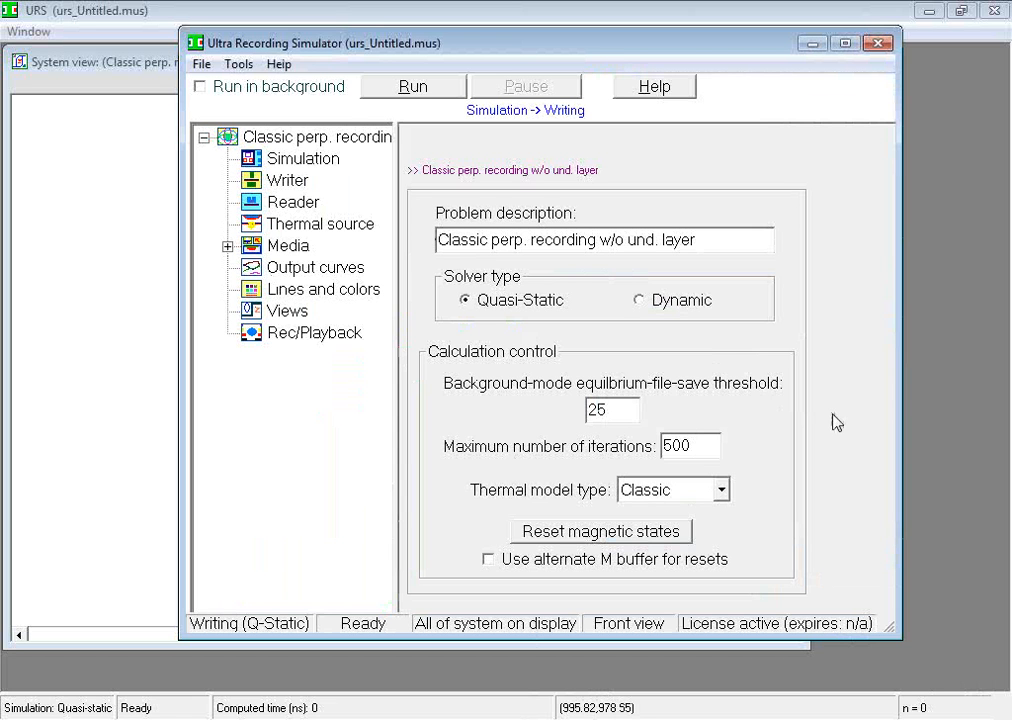
Reset the magnetic states of the simulation and look at the system view behind the settings window
{"action": "left_click", "coordinate": [669, 535]}
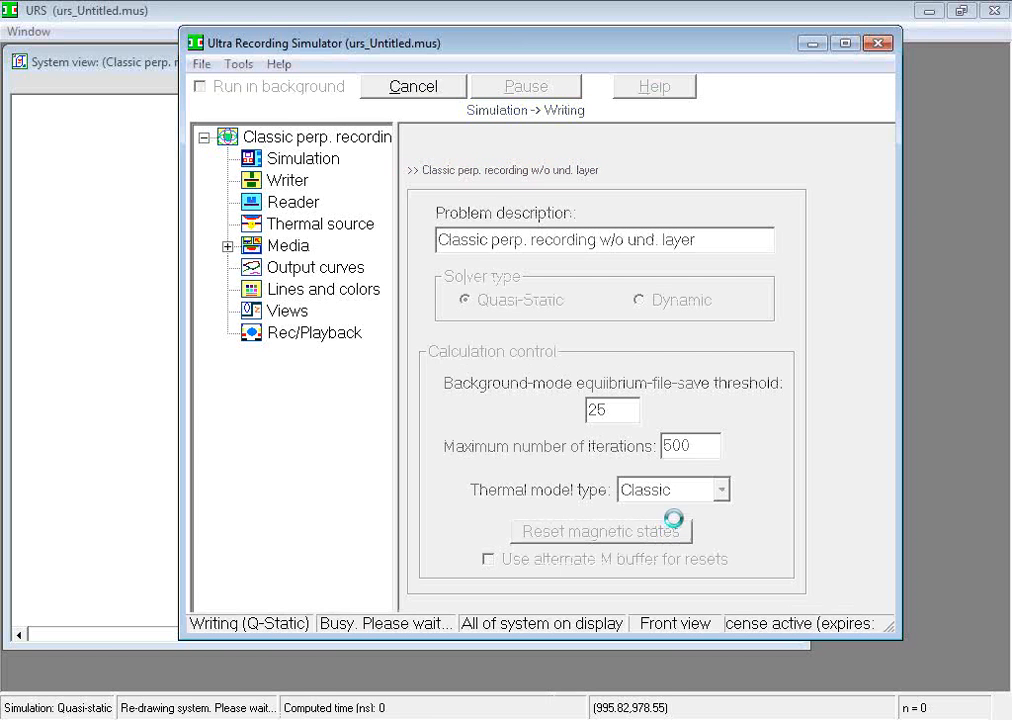
{"action": "left_click", "coordinate": [809, 45]}
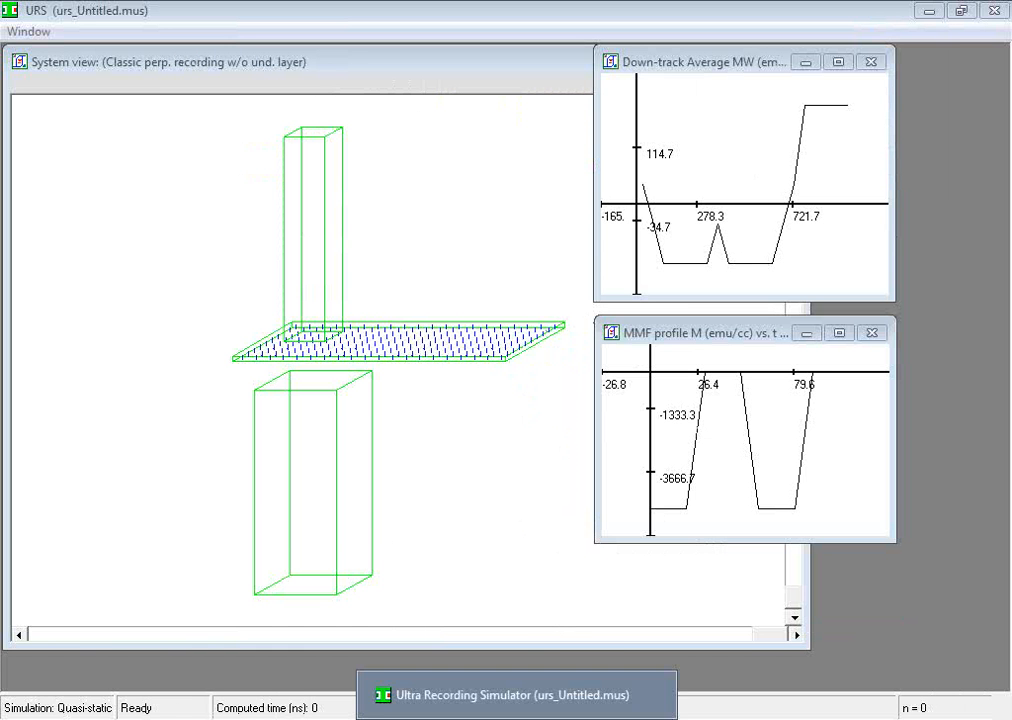
{"action": "left_click", "coordinate": [516, 705]}
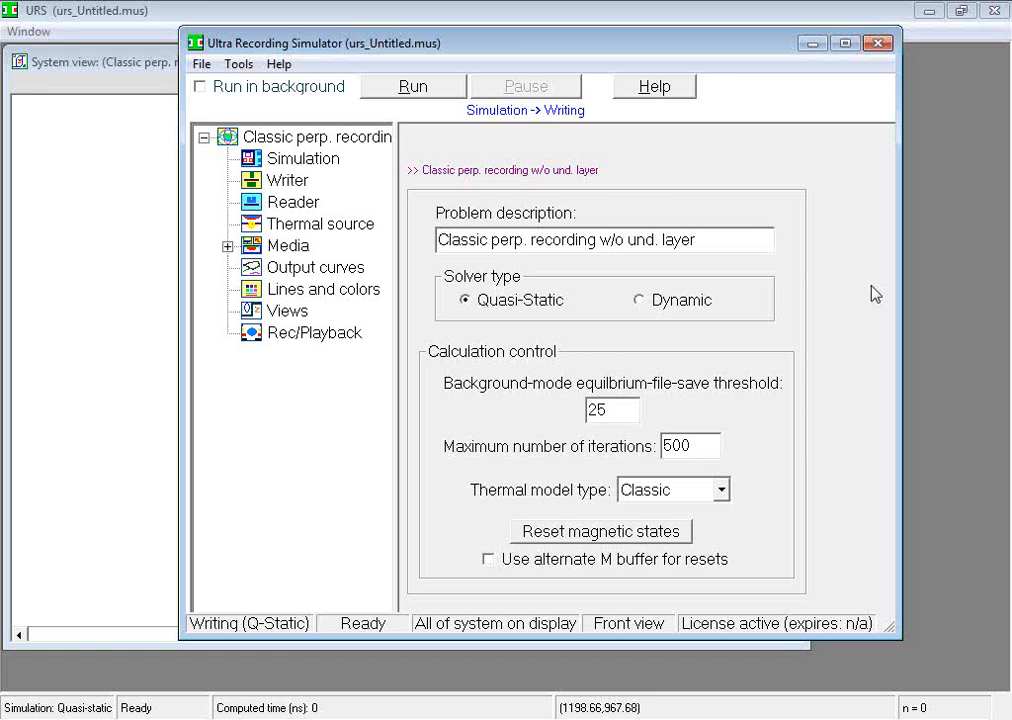
Open the Cellider array patterning tool and load the bitmap MediaMask1.bmp in Mask mode for the Recording layer
{"action": "left_click", "coordinate": [238, 64]}
{"action": "left_click", "coordinate": [244, 86]}
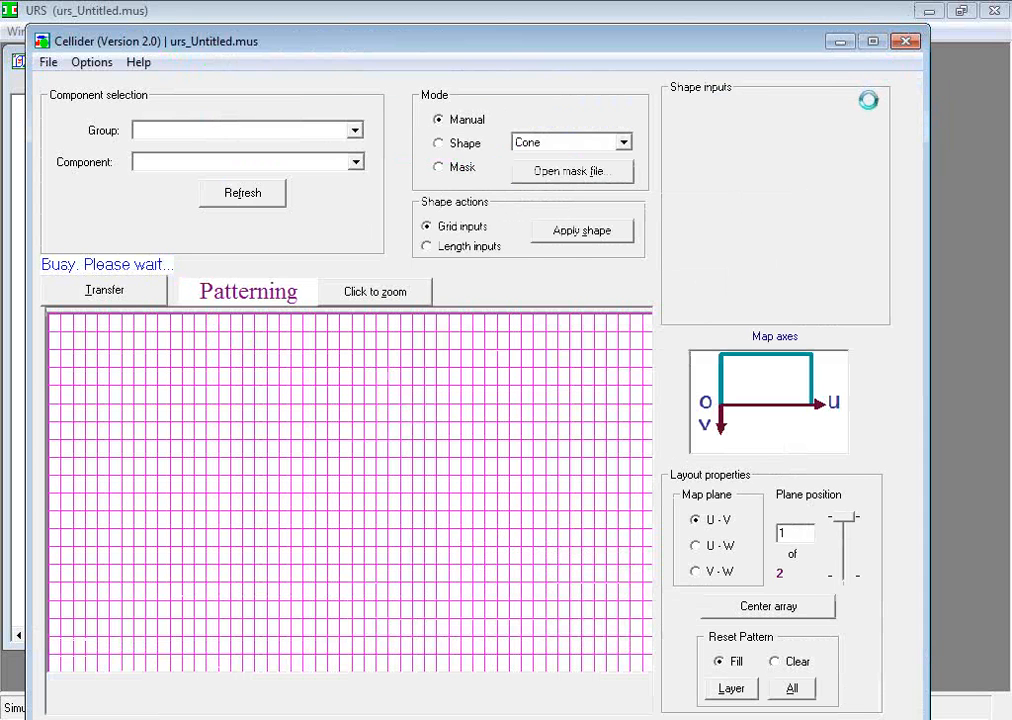
{"action": "left_click", "coordinate": [925, 15]}
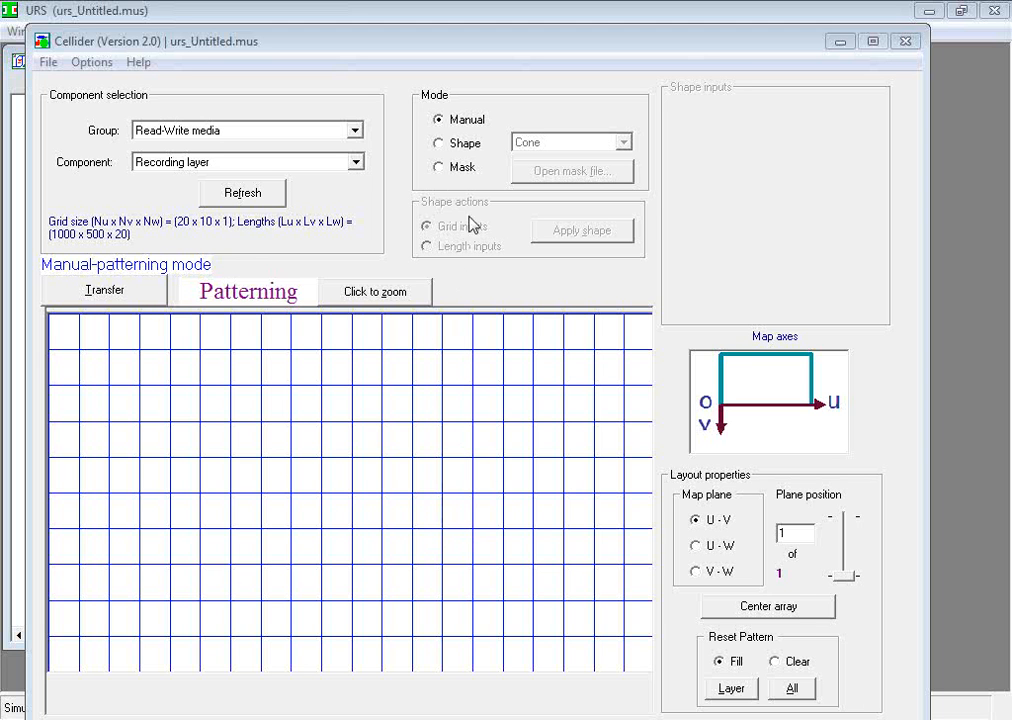
{"action": "left_click", "coordinate": [440, 168]}
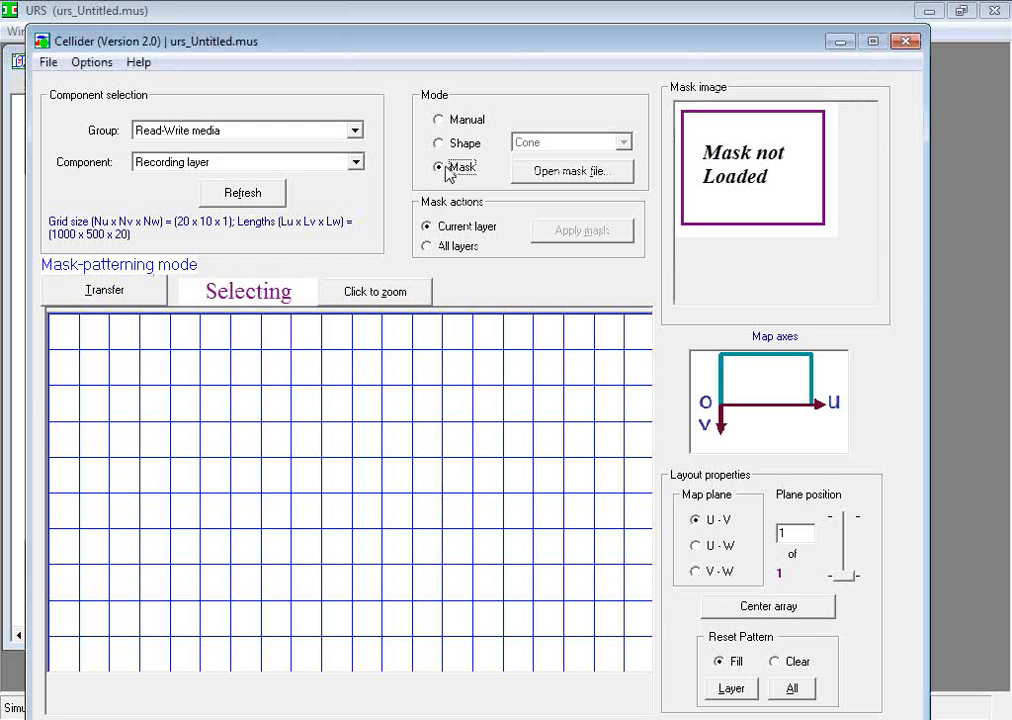
{"action": "left_click", "coordinate": [577, 168]}
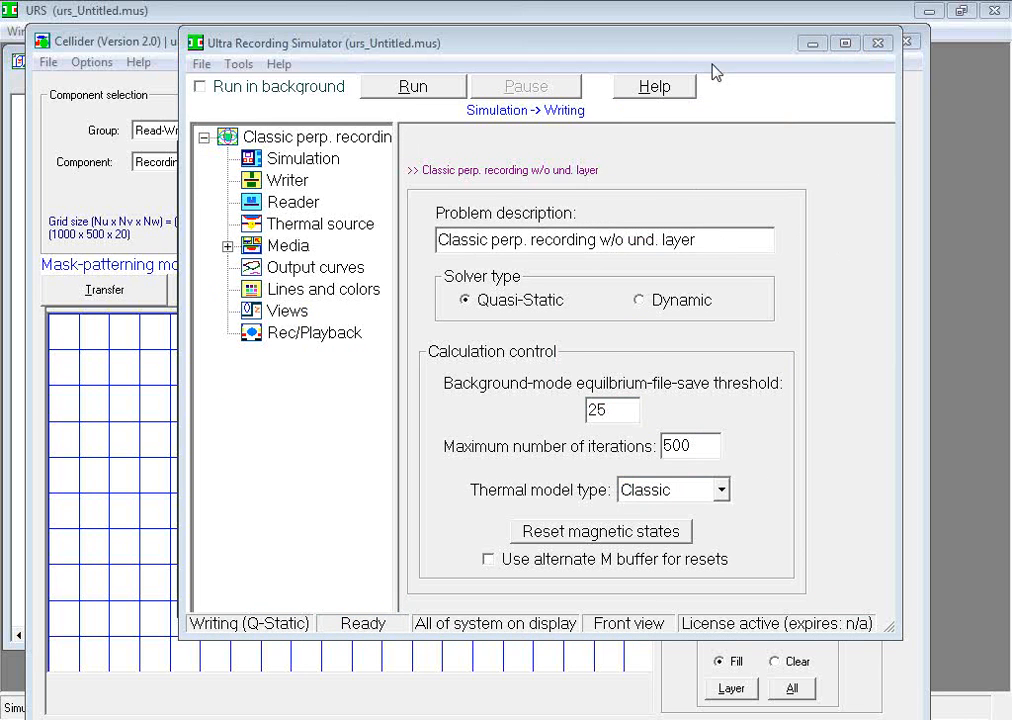
{"action": "left_click", "coordinate": [814, 44]}
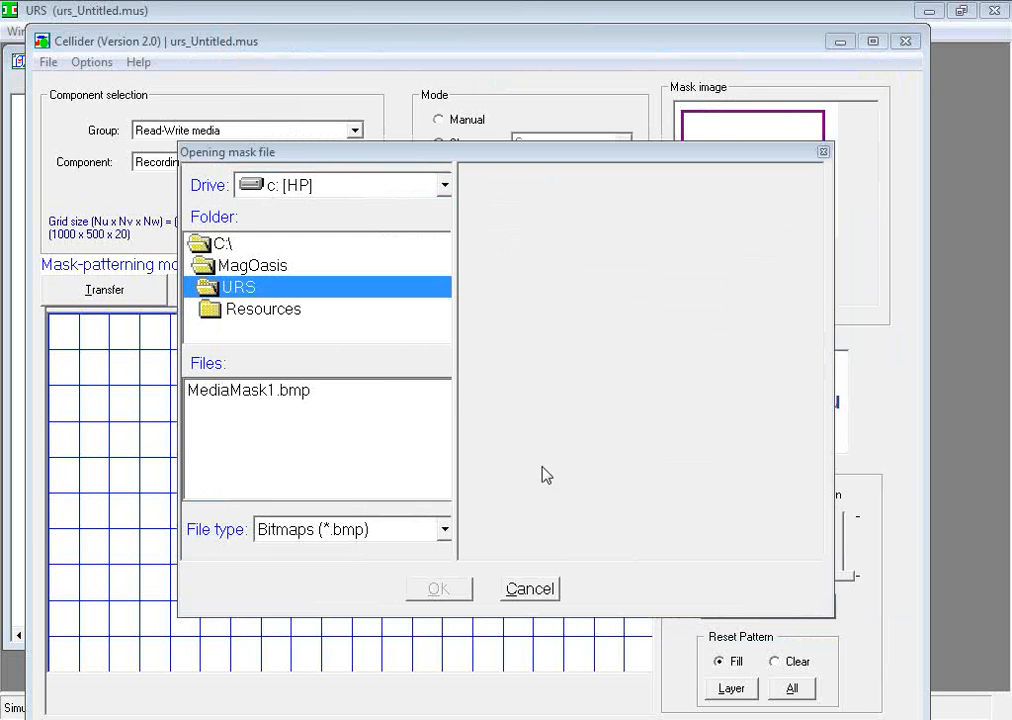
{"action": "left_click", "coordinate": [300, 391]}
{"action": "left_click", "coordinate": [452, 590]}
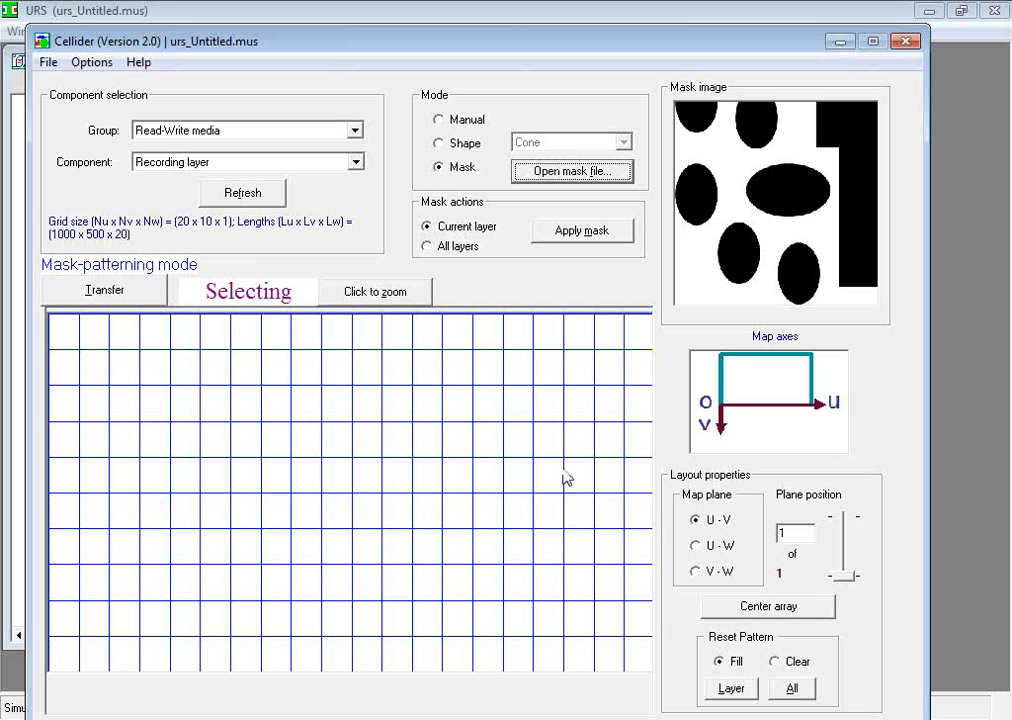
Clear the pattern on all layers and apply the loaded mask to the current layer
{"action": "left_click", "coordinate": [777, 662]}
{"action": "left_click", "coordinate": [795, 690]}
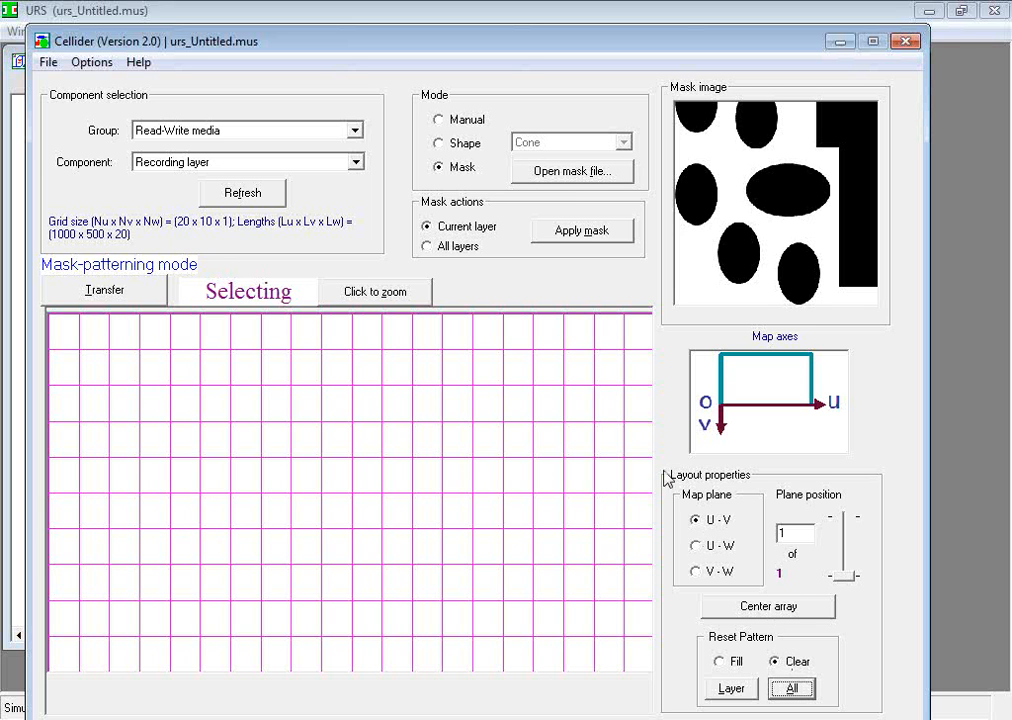
{"action": "left_click", "coordinate": [590, 234]}
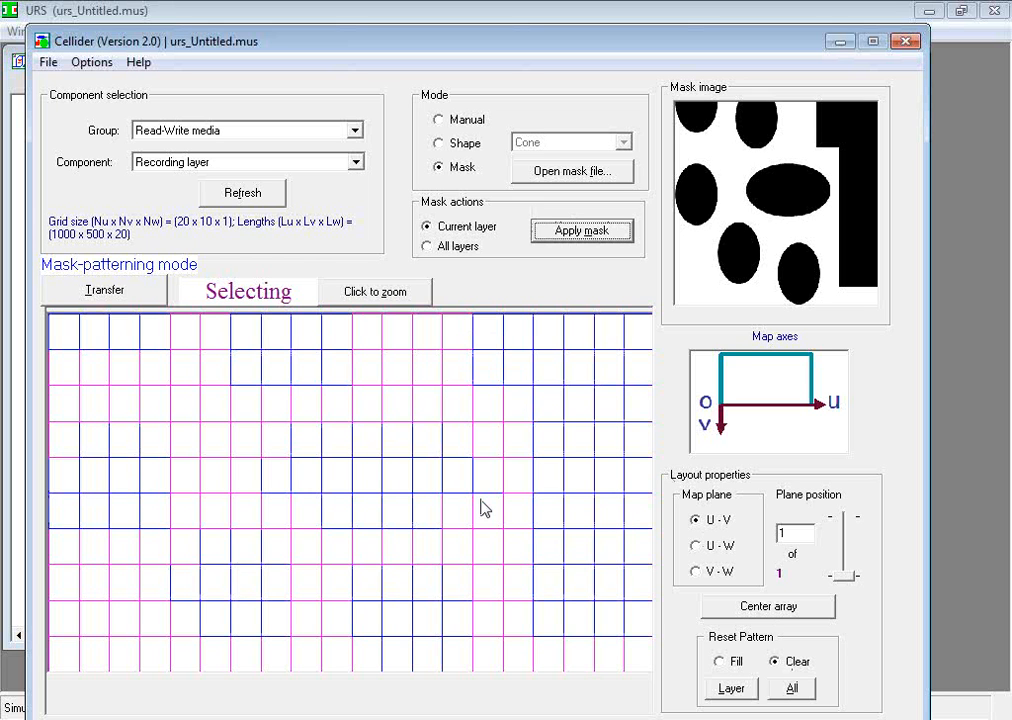
Transfer the masked pattern to the simulator and close Cellider to inspect the patterned recording layer in the system view
{"action": "left_click", "coordinate": [105, 291]}
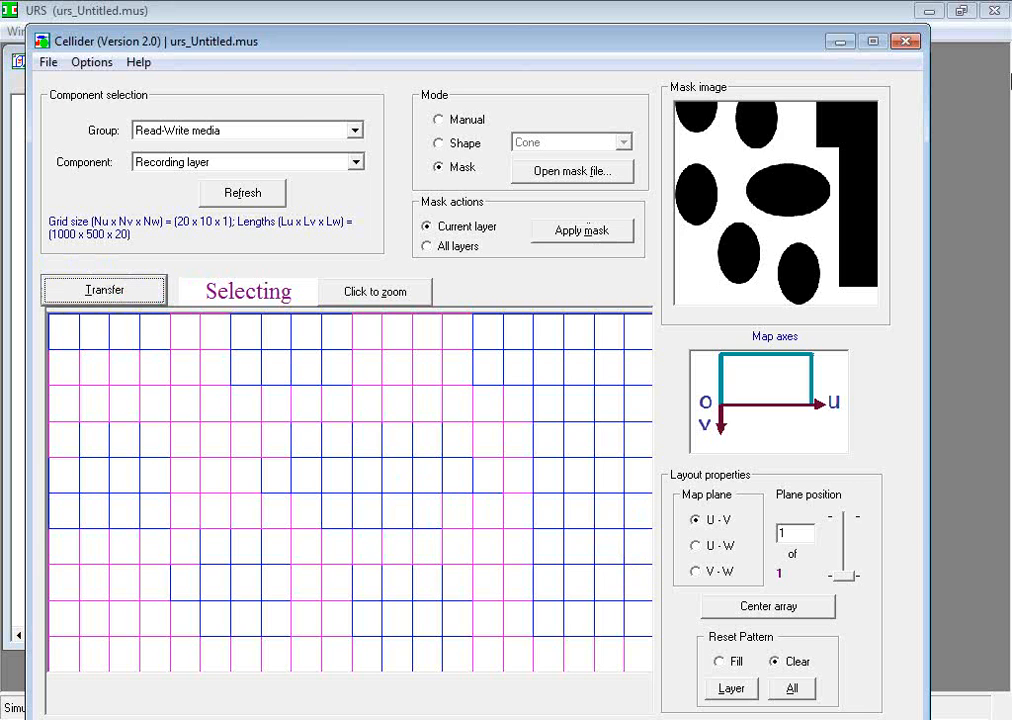
{"action": "left_click", "coordinate": [905, 41]}
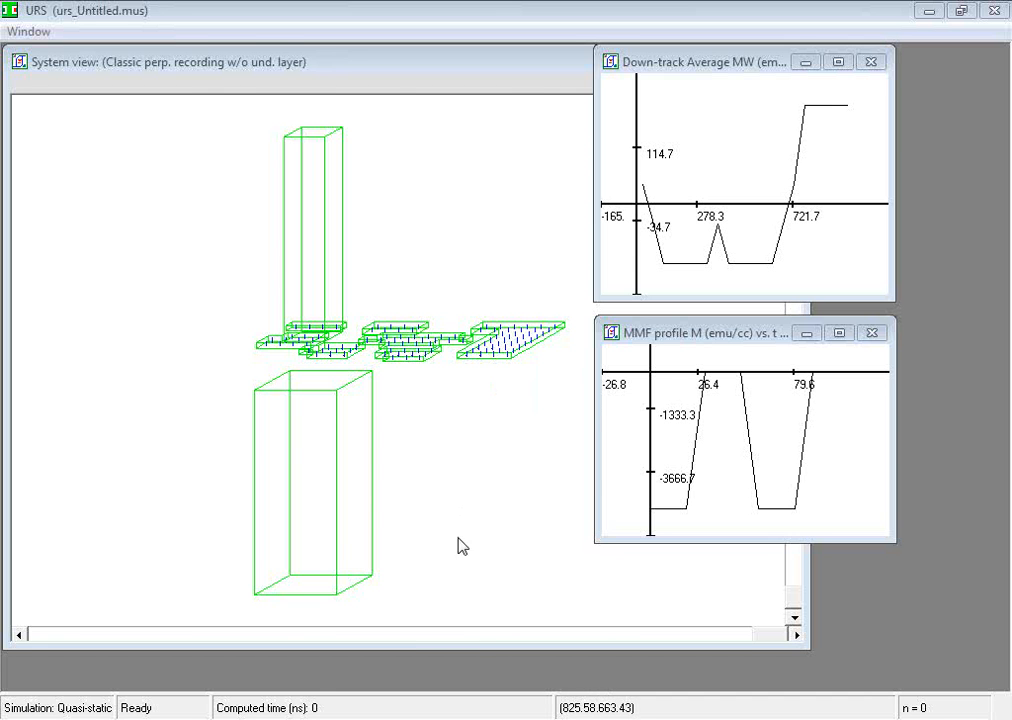
{"action": "left_click", "coordinate": [508, 718]}
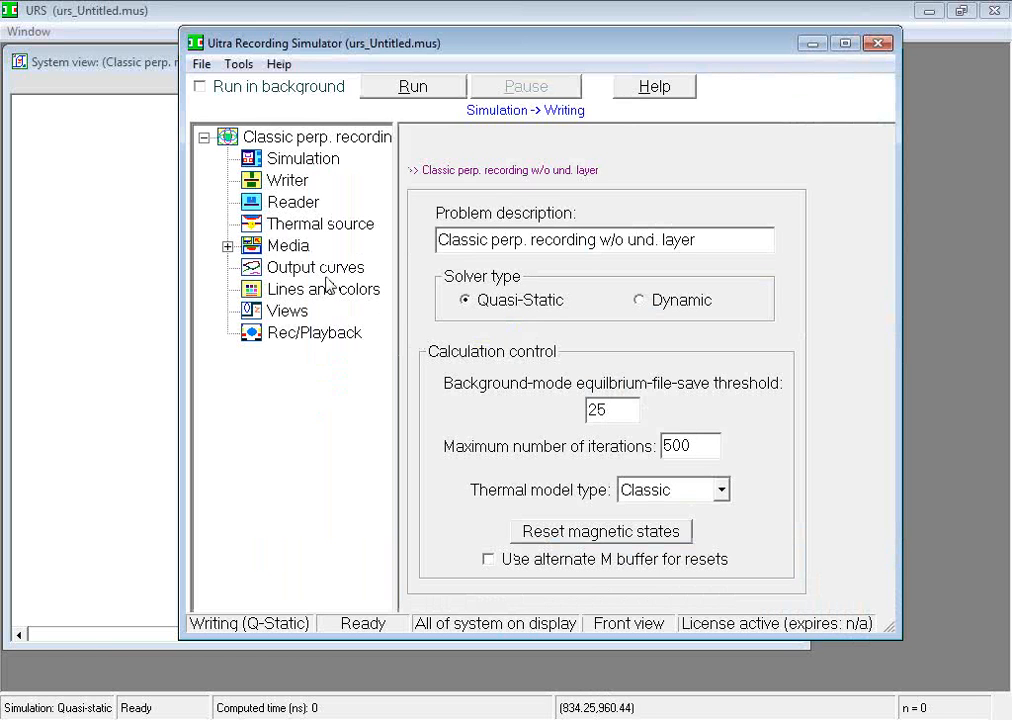
Examine the storage layer's material settings under Media and the available simulator tools
{"action": "left_click", "coordinate": [228, 246]}
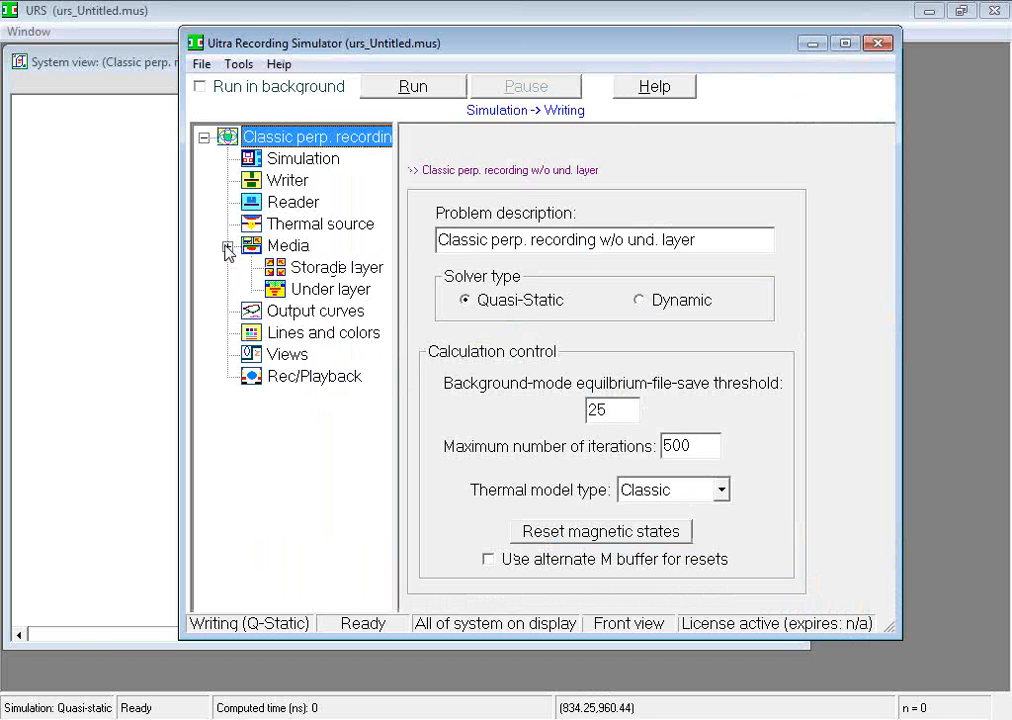
{"action": "left_click", "coordinate": [336, 268]}
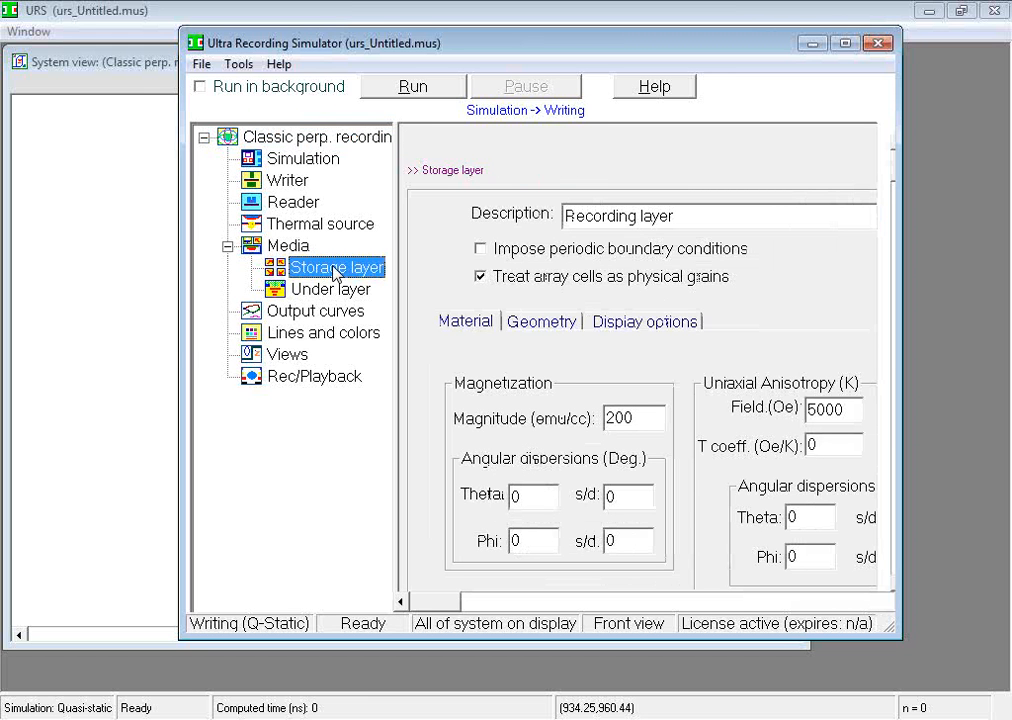
{"action": "left_click", "coordinate": [240, 66]}
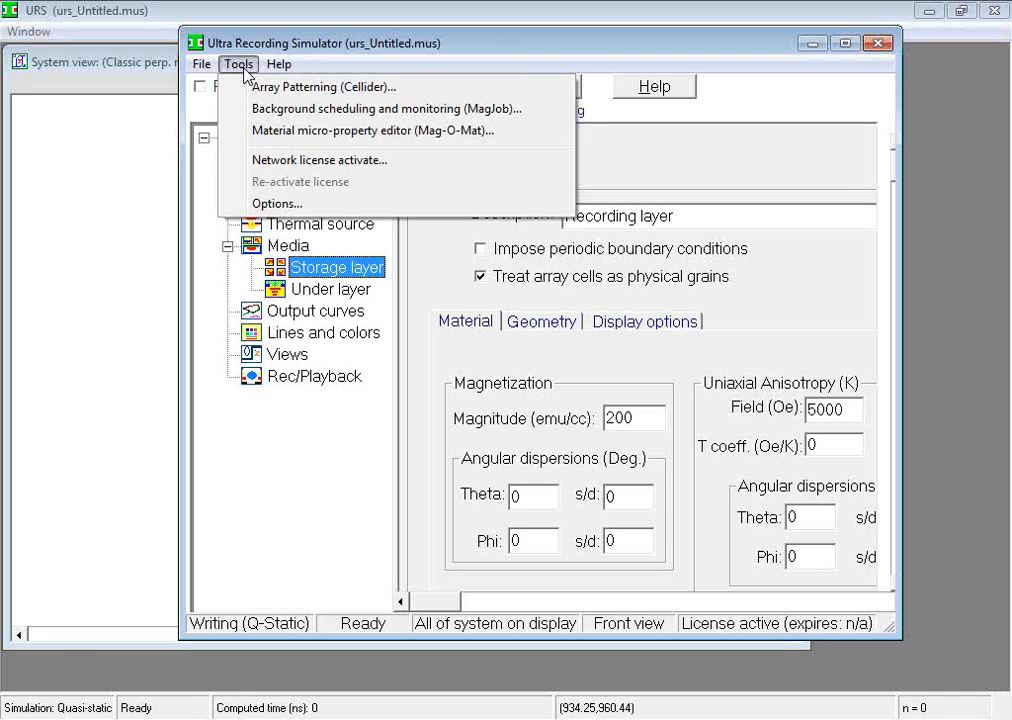
{"action": "left_click", "coordinate": [468, 38]}
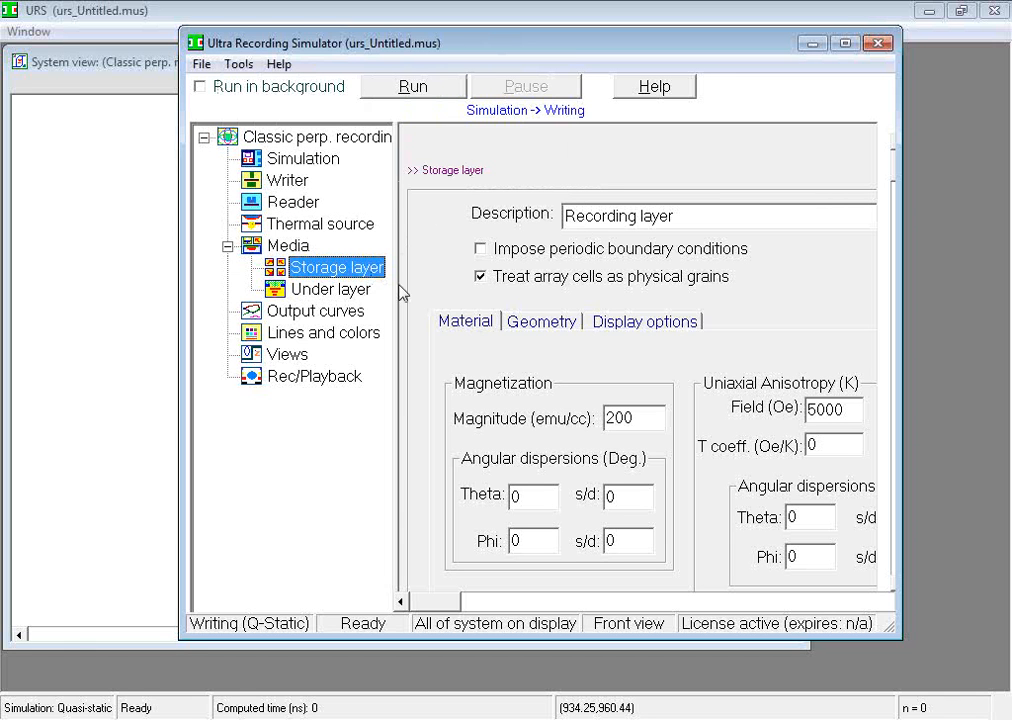
{"action": "left_click", "coordinate": [998, 55]}
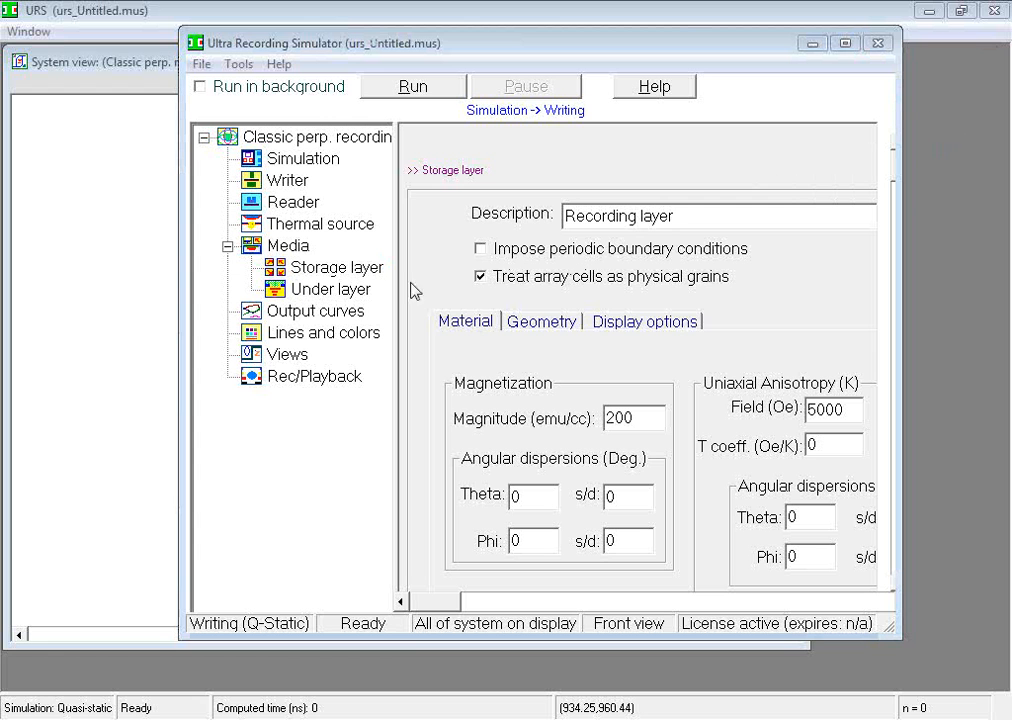
Activate the under layer with 3D Shield as its media type and review its geometry settings
{"action": "left_click", "coordinate": [351, 300]}
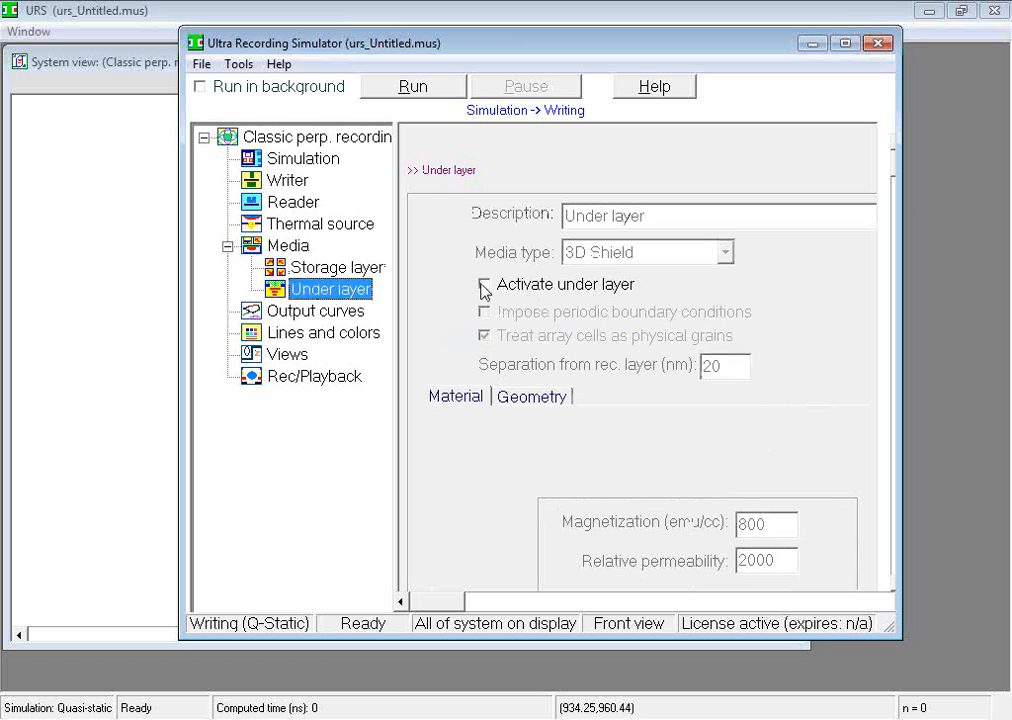
{"action": "left_click", "coordinate": [484, 285]}
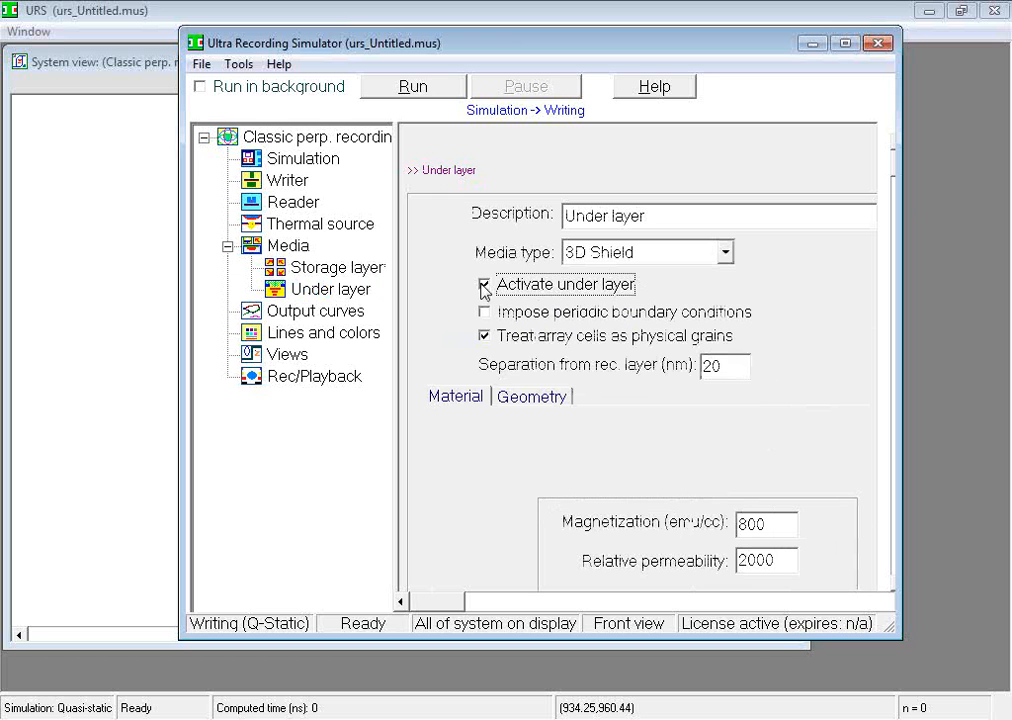
{"action": "left_click", "coordinate": [730, 259]}
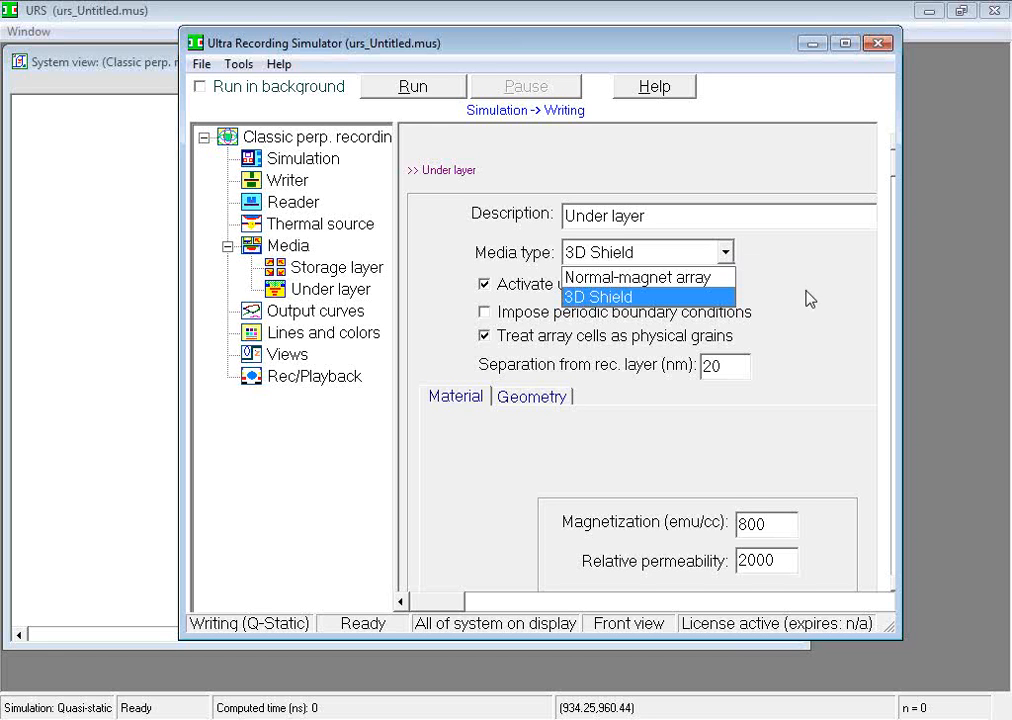
{"action": "left_click", "coordinate": [741, 298]}
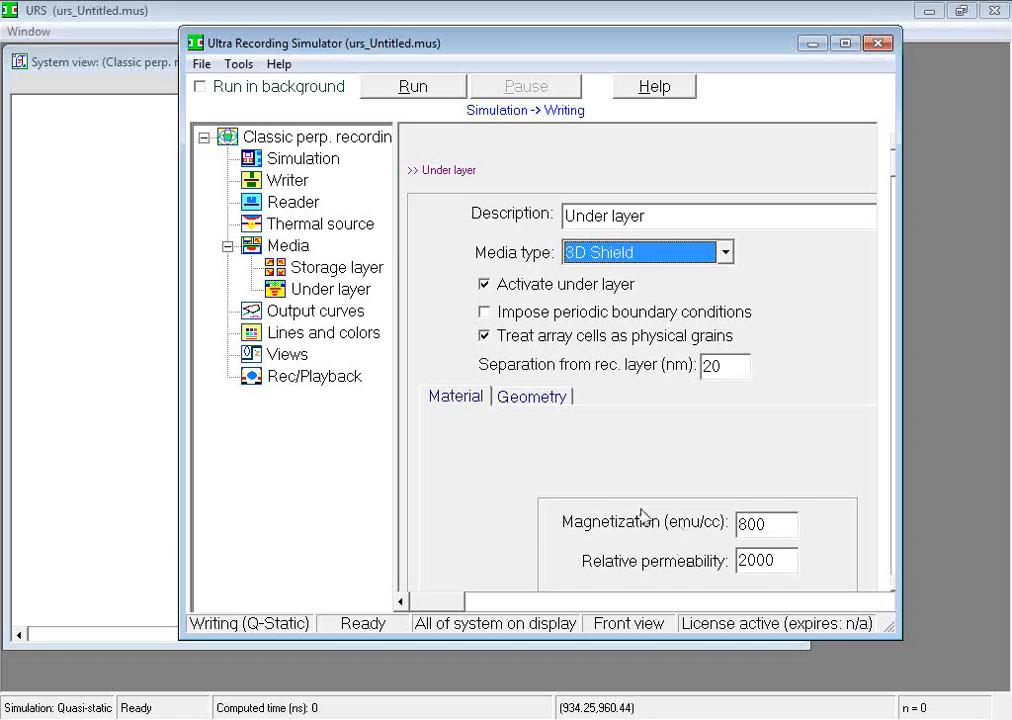
{"action": "left_click", "coordinate": [560, 400]}
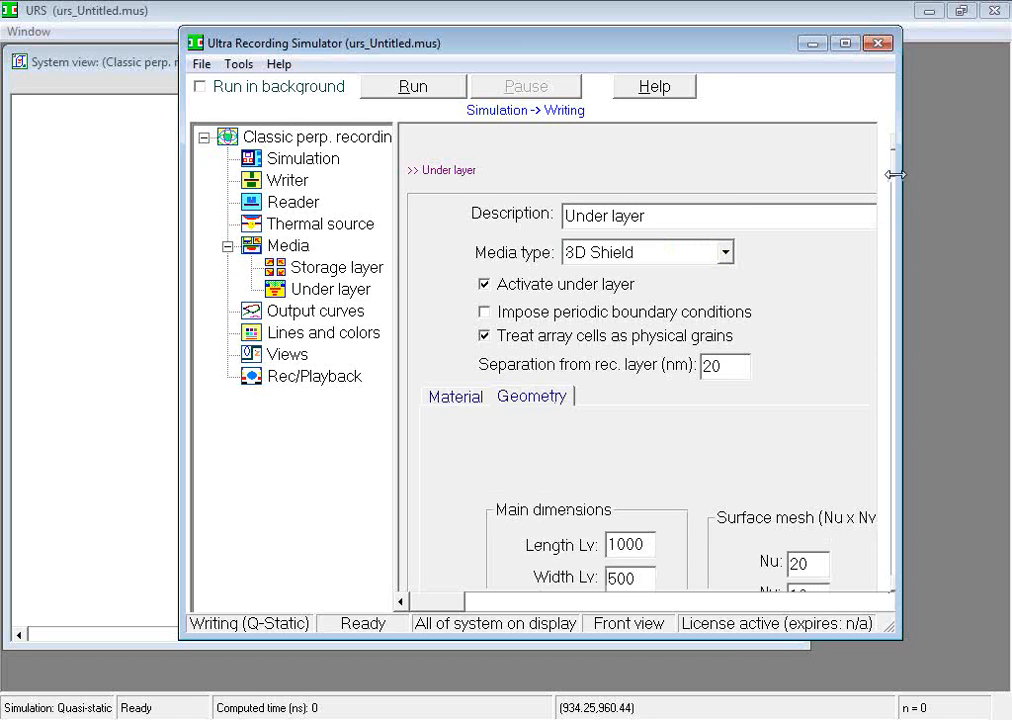
{"action": "left_click_drag", "start_coordinate": [895, 178], "coordinate": [894, 190]}
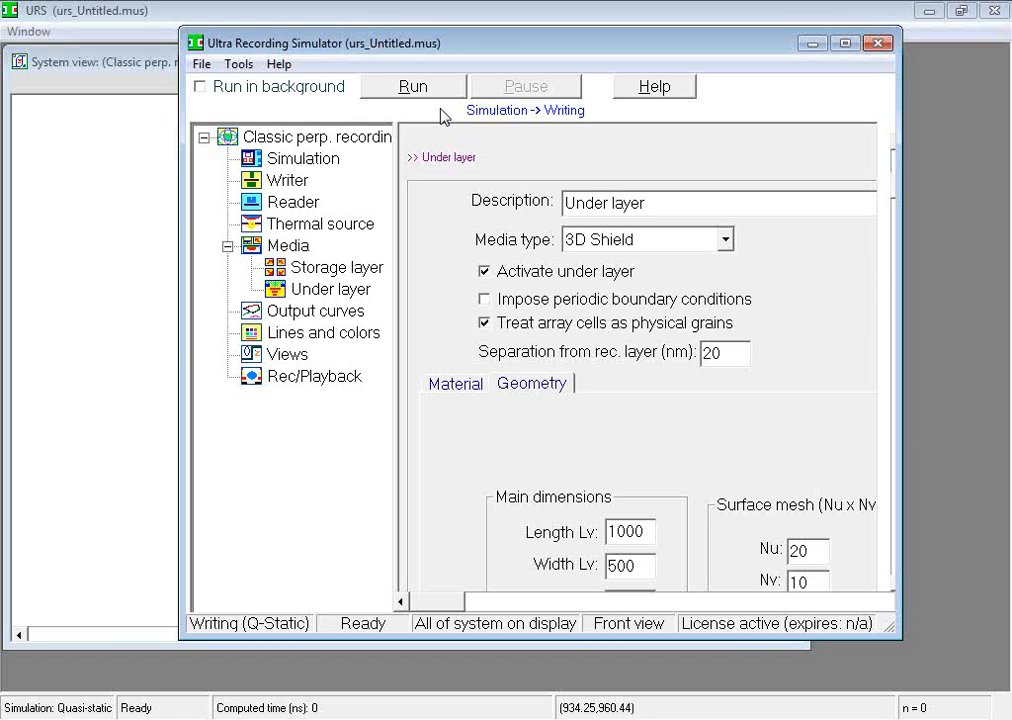
Turn on data recording, run the writing simulation and view its results
{"action": "left_click", "coordinate": [345, 381]}
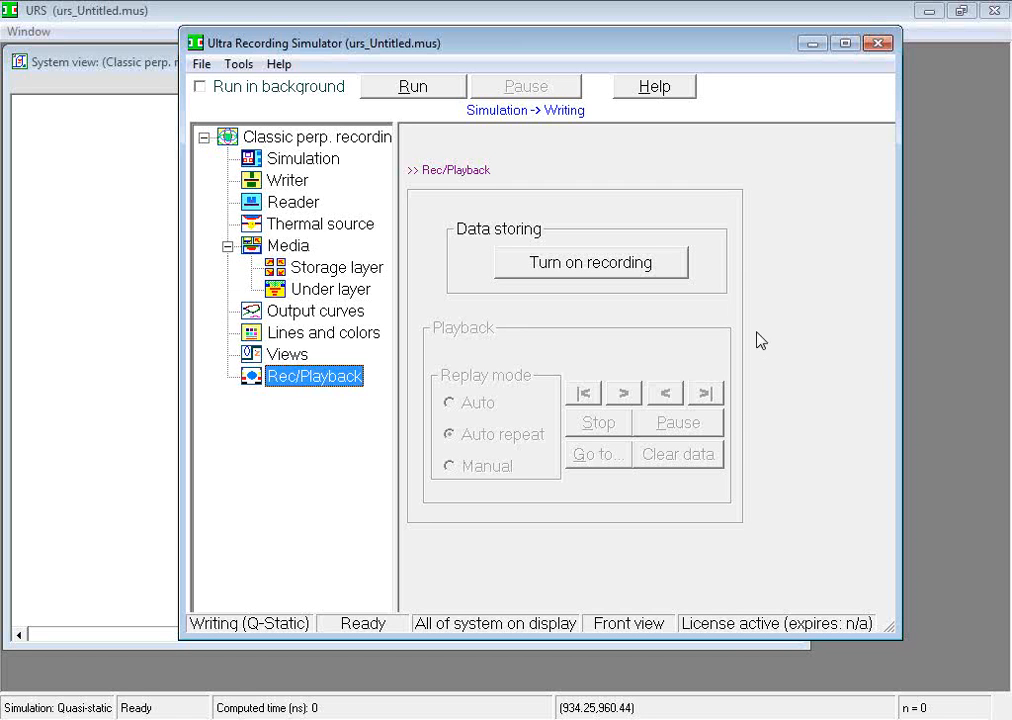
{"action": "left_click", "coordinate": [626, 270]}
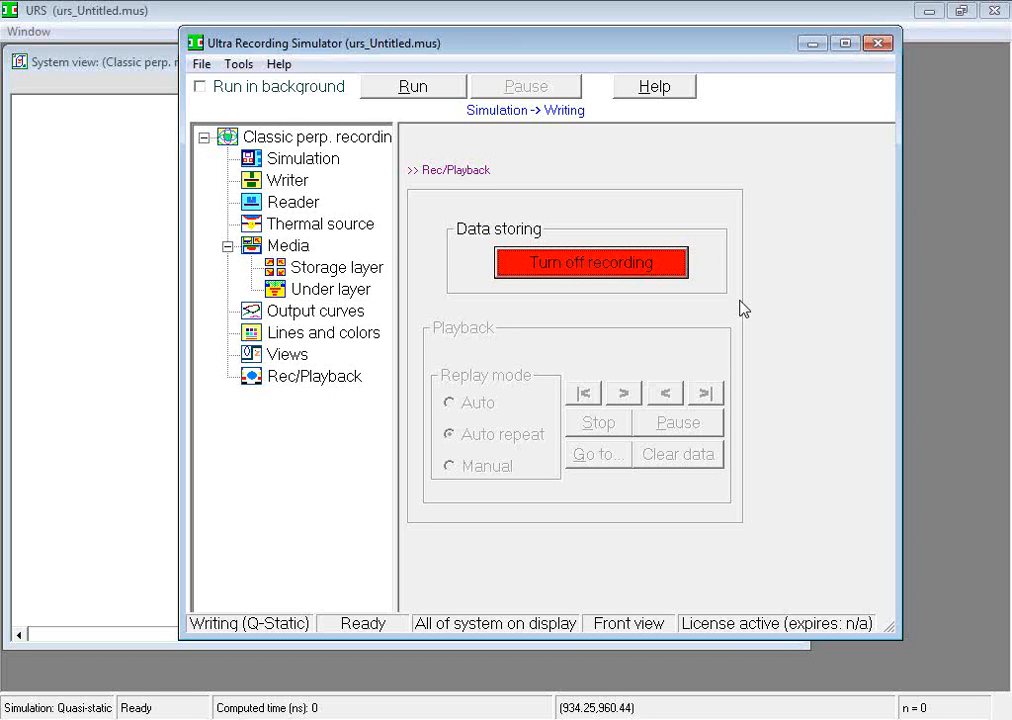
{"action": "left_click", "coordinate": [429, 93]}
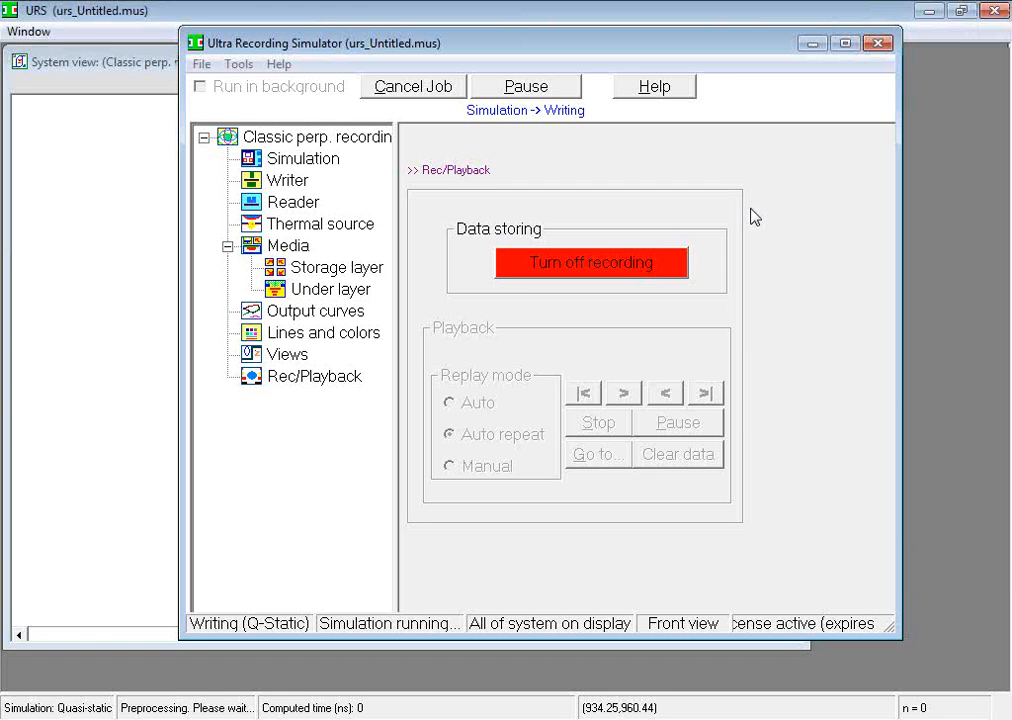
{"action": "left_click", "coordinate": [898, 14]}
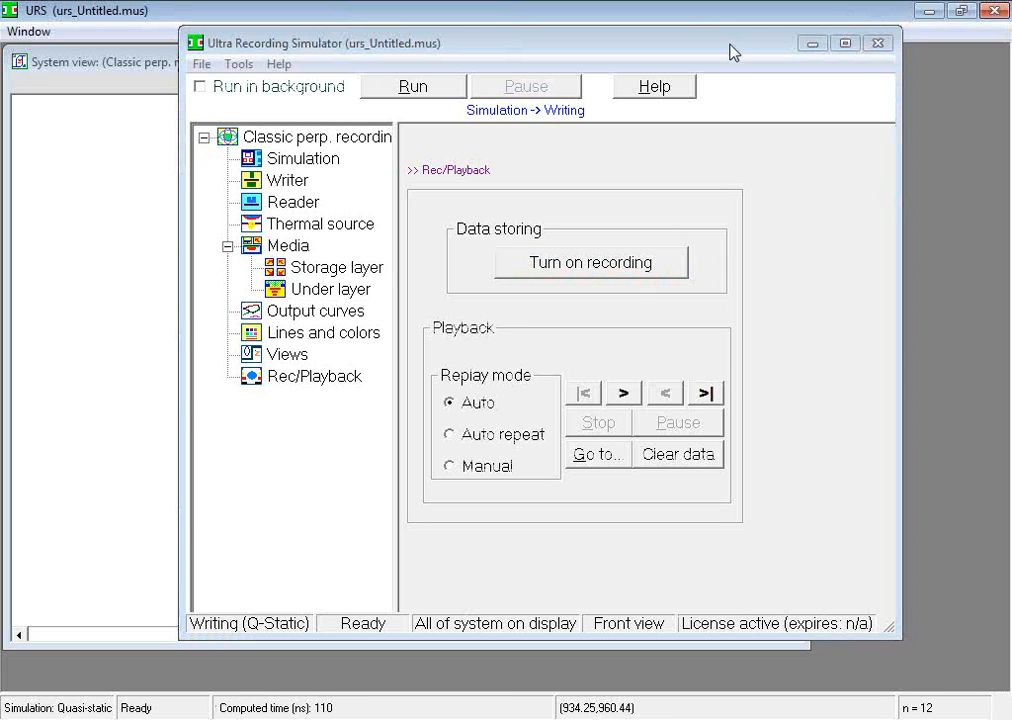
{"action": "left_click", "coordinate": [812, 44]}
{"action": "key", "text": "alt+Tab"}
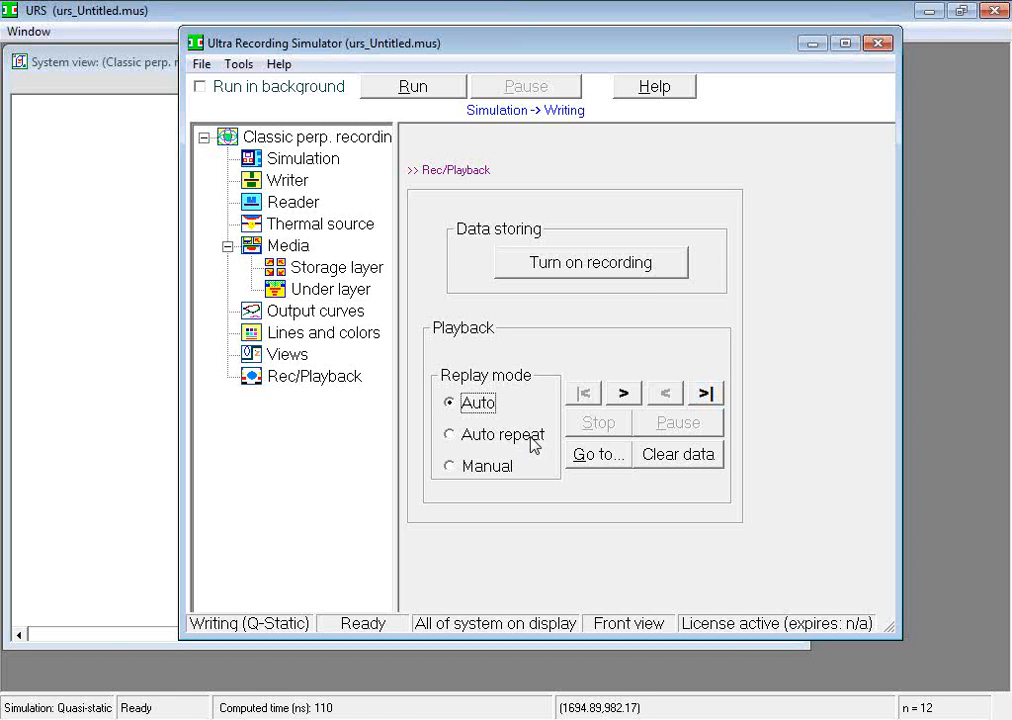
Replay the recorded simulation data in Auto repeat mode and pause the playback to inspect the system view
{"action": "left_click", "coordinate": [452, 437]}
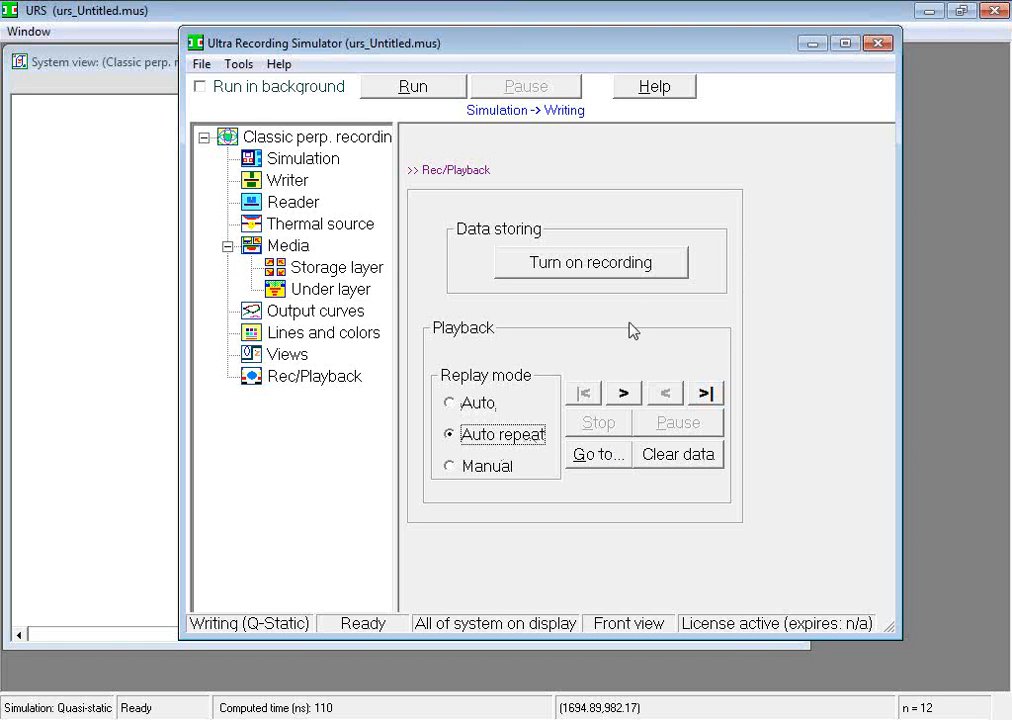
{"action": "left_click", "coordinate": [623, 392]}
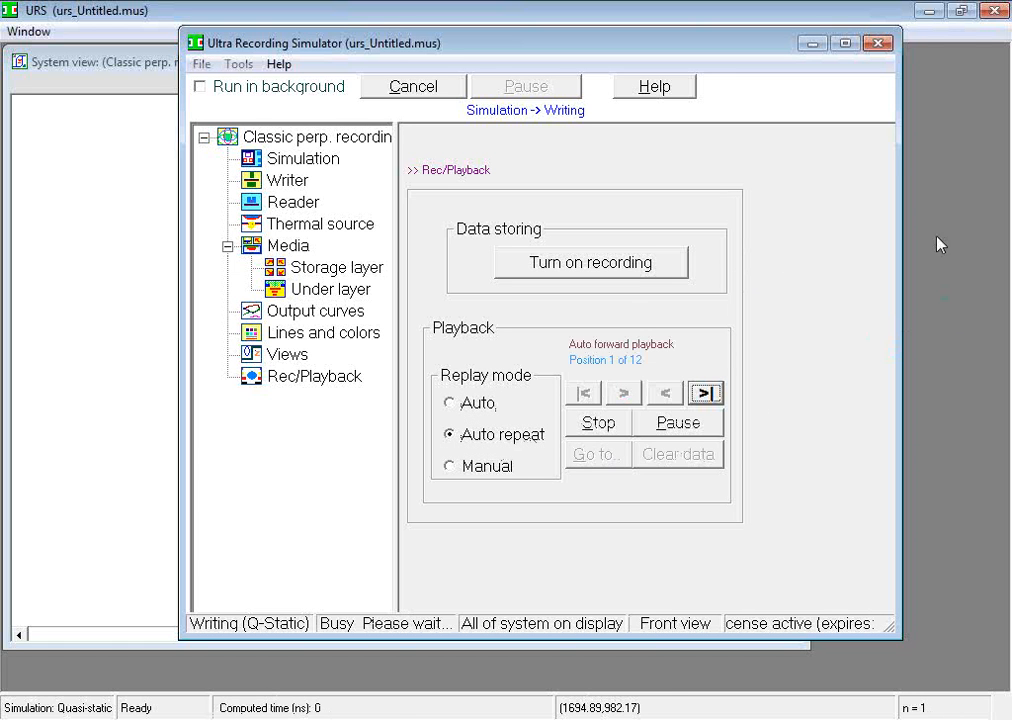
{"action": "left_click", "coordinate": [816, 44]}
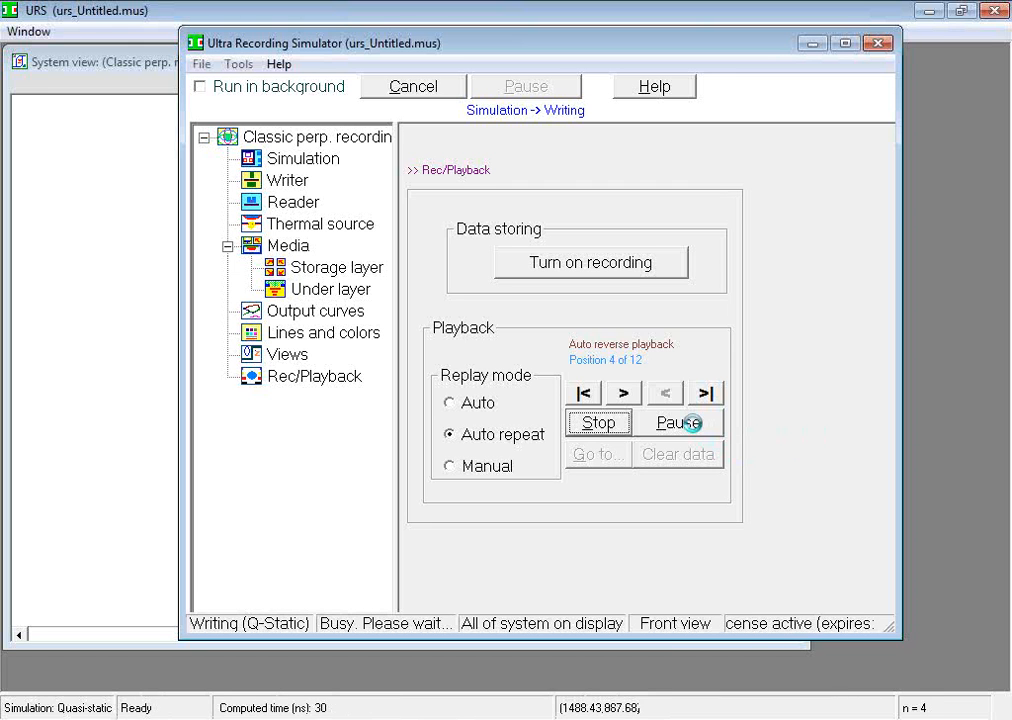
{"action": "left_click", "coordinate": [700, 423]}
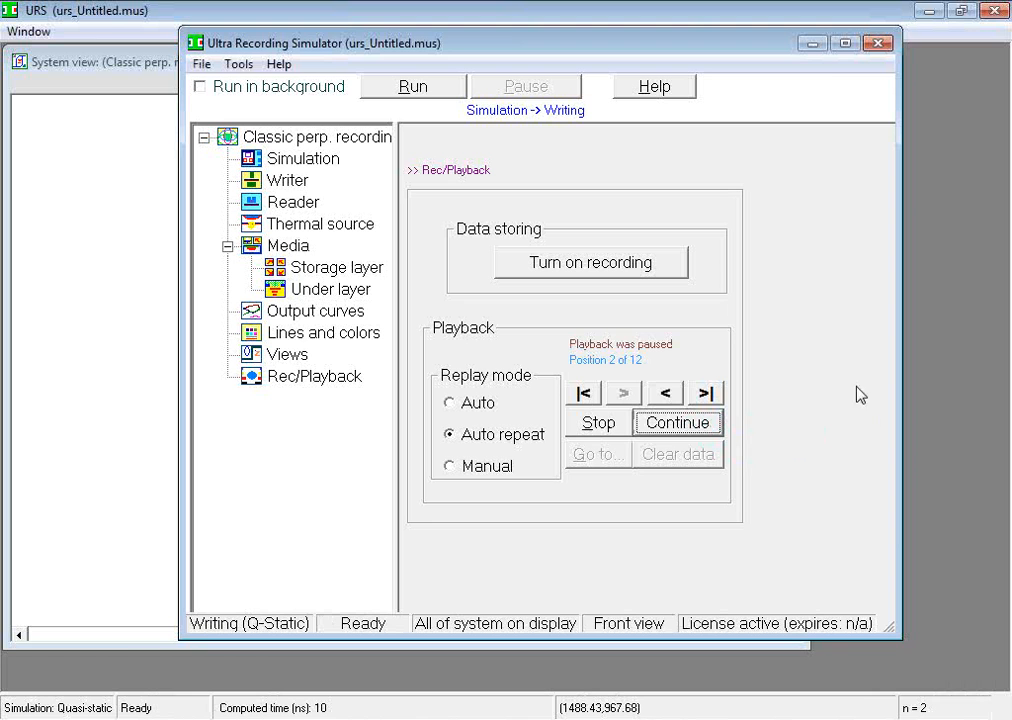
{"action": "left_click", "coordinate": [822, 48]}
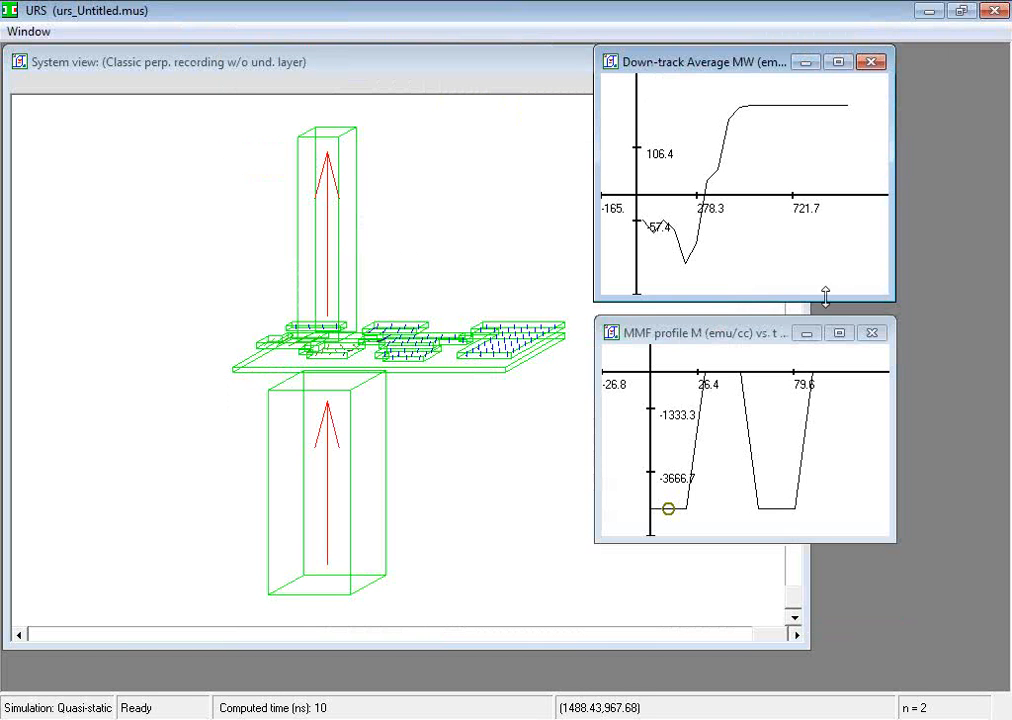
Inspect the down-track average MW curve's plot options, zoom in on its dip and transition, and restore the full plot
{"action": "right_click", "coordinate": [734, 170]}
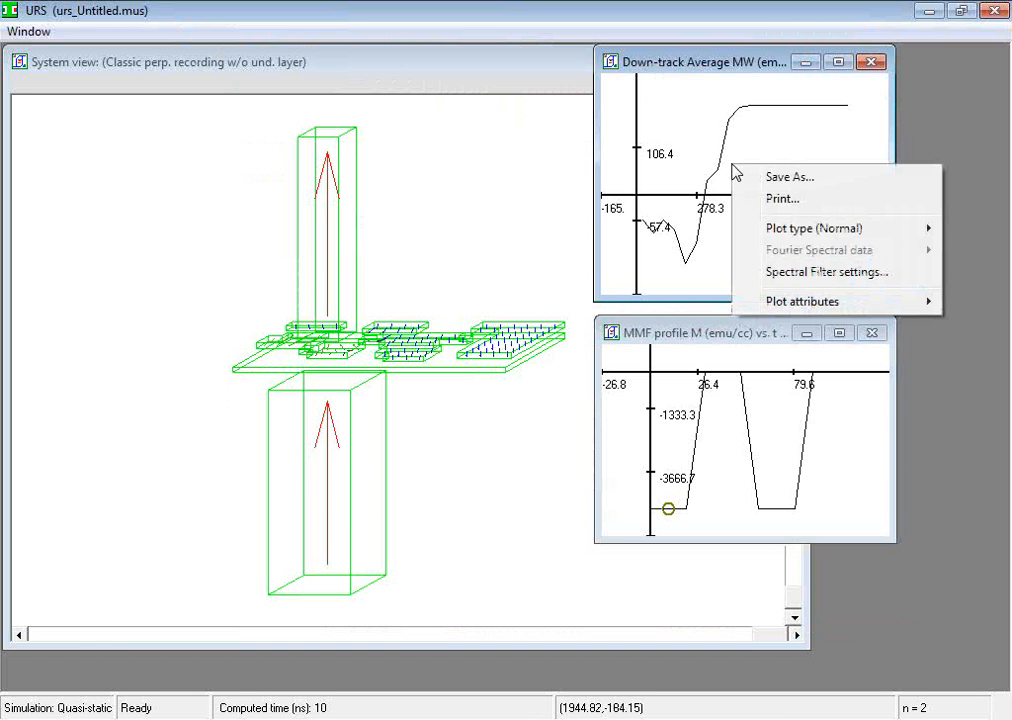
{"action": "mouse_move", "coordinate": [826, 232]}
{"action": "left_click", "coordinate": [807, 140]}
{"action": "left_click_drag", "start_coordinate": [636, 170], "coordinate": [736, 280]}
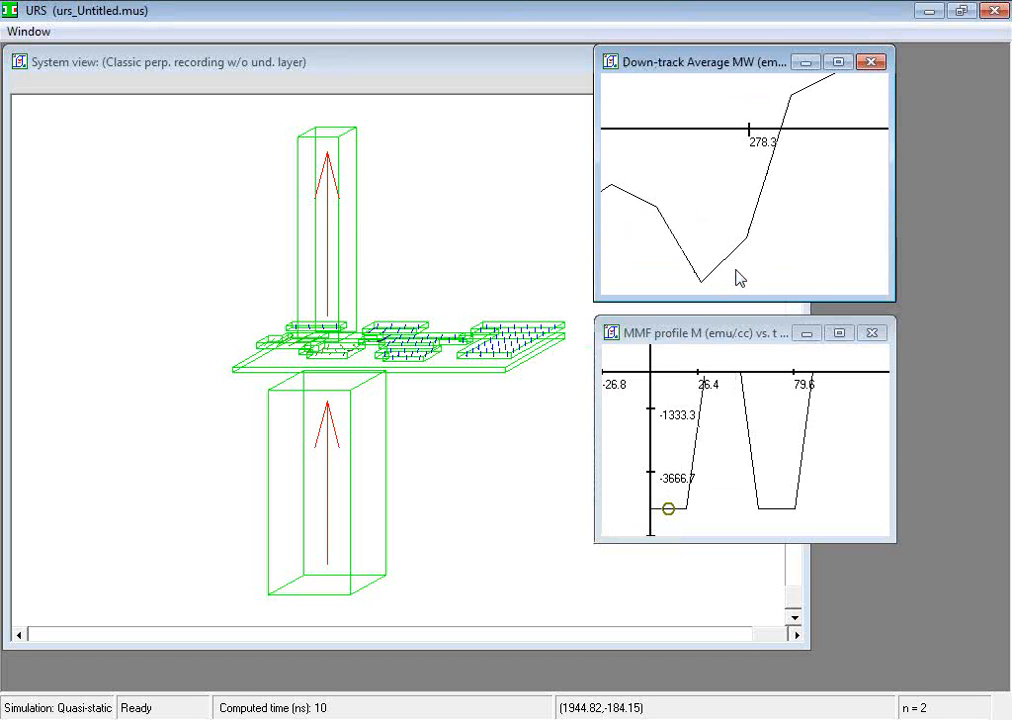
{"action": "double_click", "coordinate": [736, 270]}
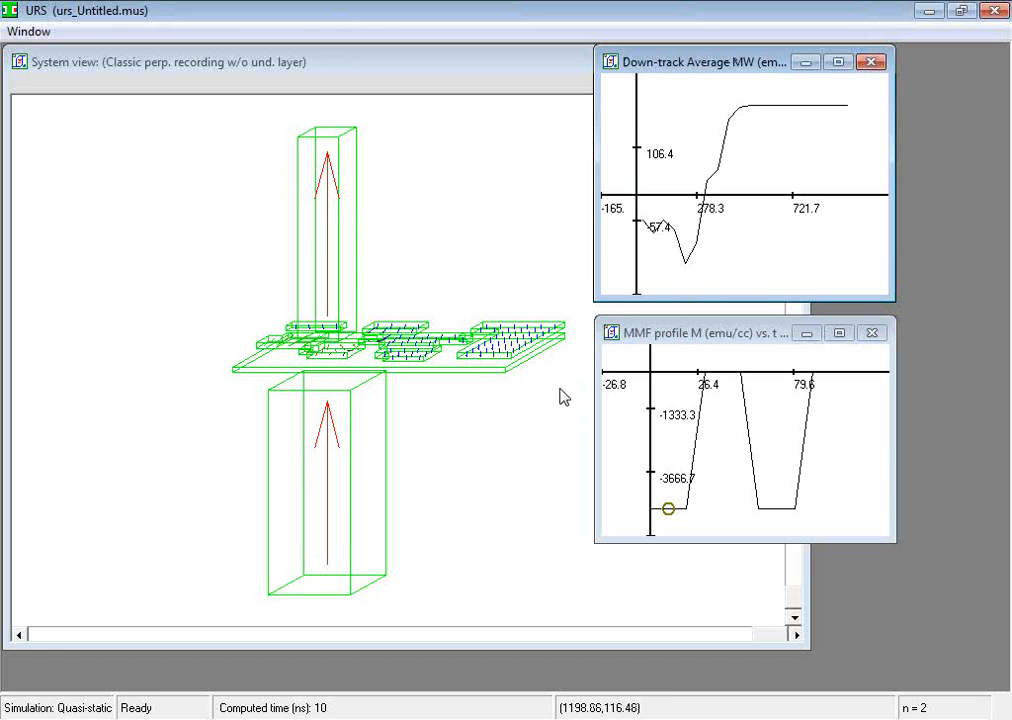
Open the storage layer's vector map from the system view and enlarge its window to show more of the array
{"action": "left_click", "coordinate": [552, 246]}
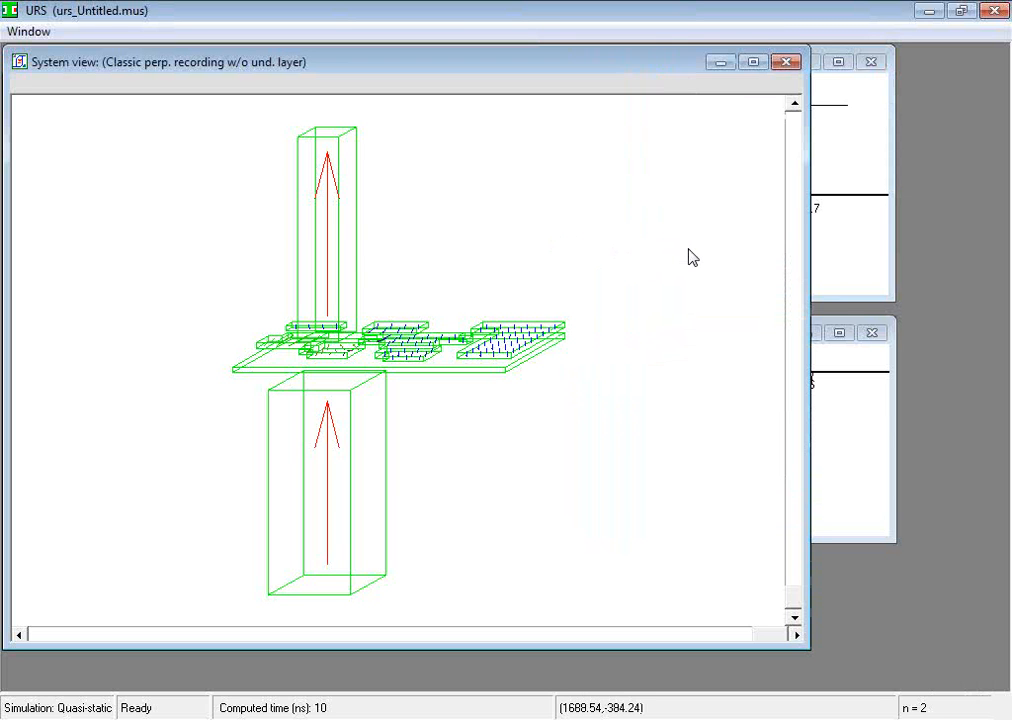
{"action": "right_click", "coordinate": [550, 340]}
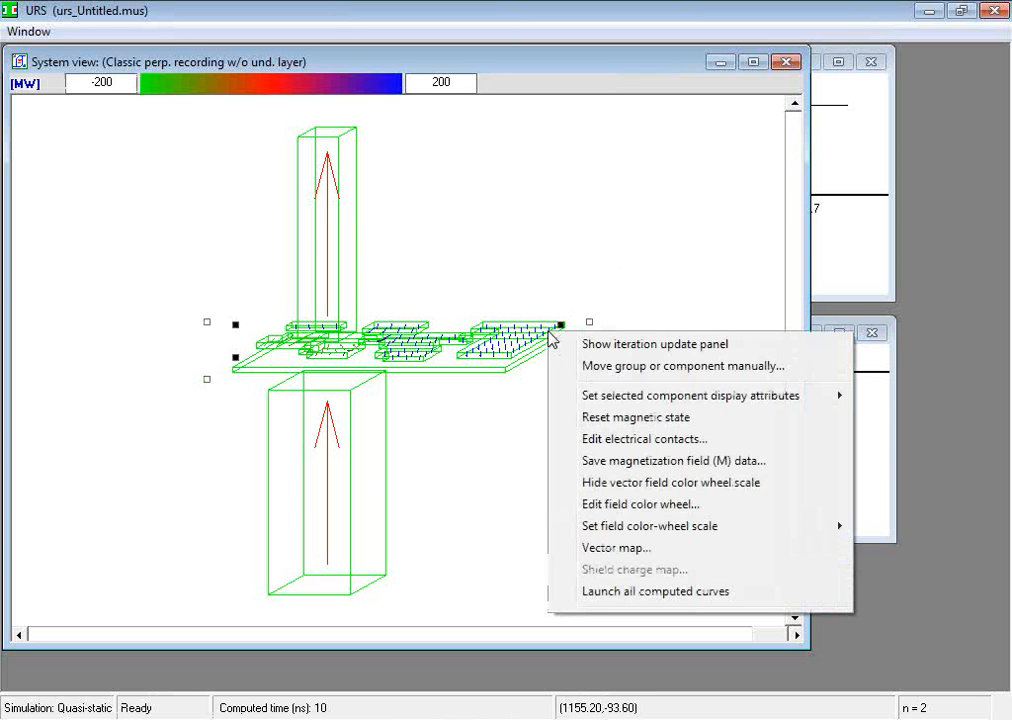
{"action": "left_click", "coordinate": [614, 548]}
{"action": "left_click_drag", "start_coordinate": [477, 194], "coordinate": [418, 143]}
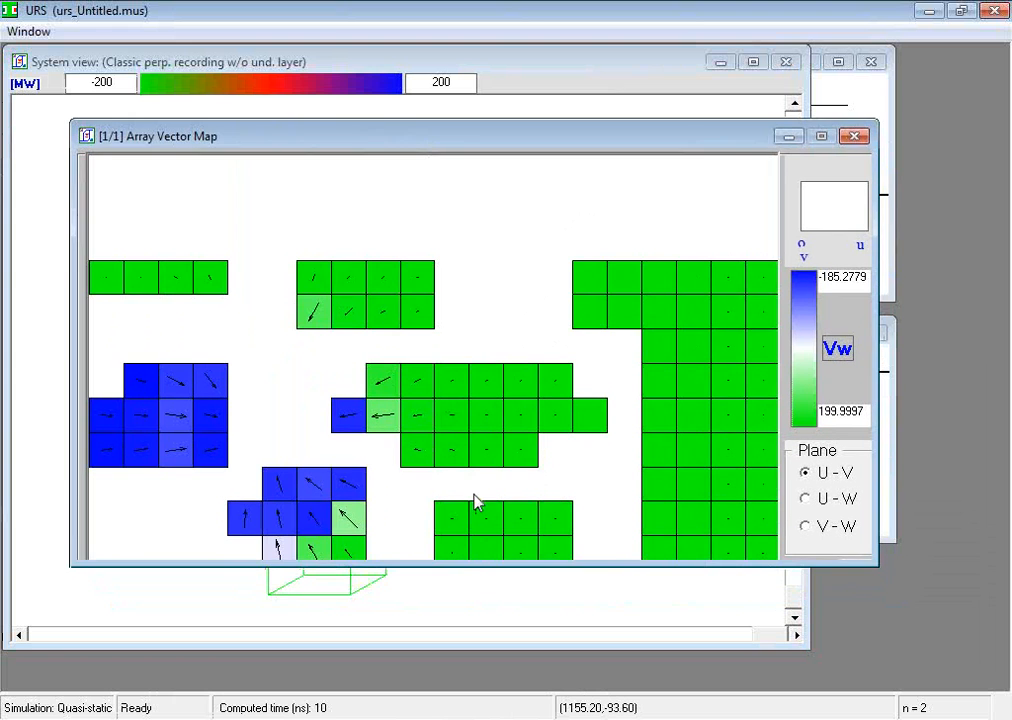
{"action": "left_click_drag", "start_coordinate": [463, 564], "coordinate": [464, 653]}
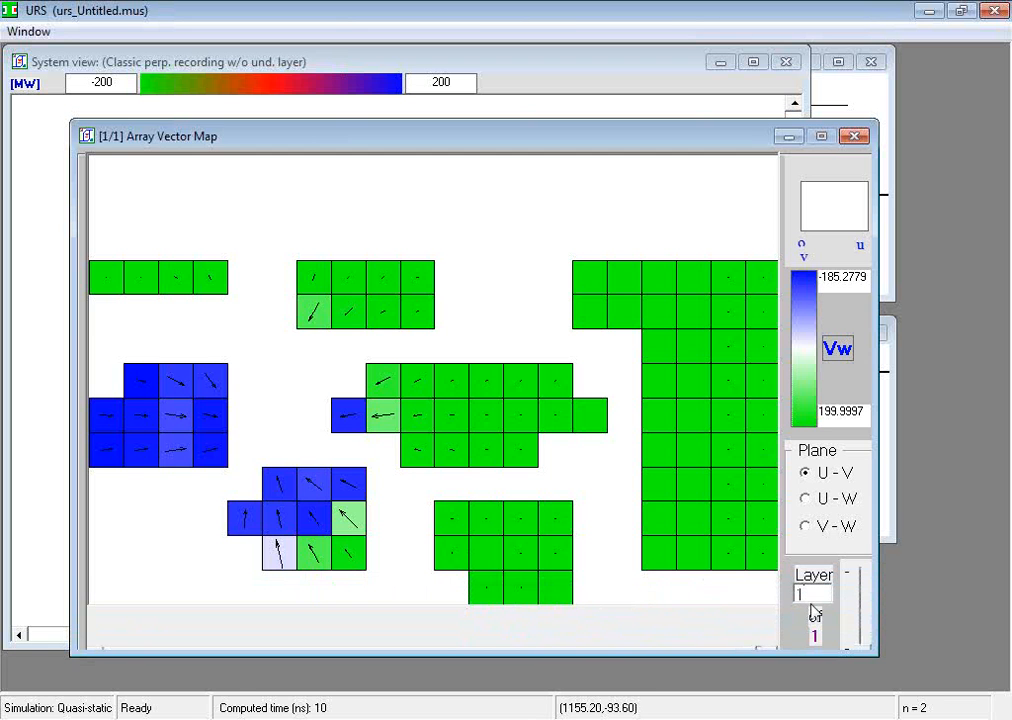
View layer 4 of the vector map in the U-W plane and return to the U-V plane
{"action": "left_click", "coordinate": [806, 499]}
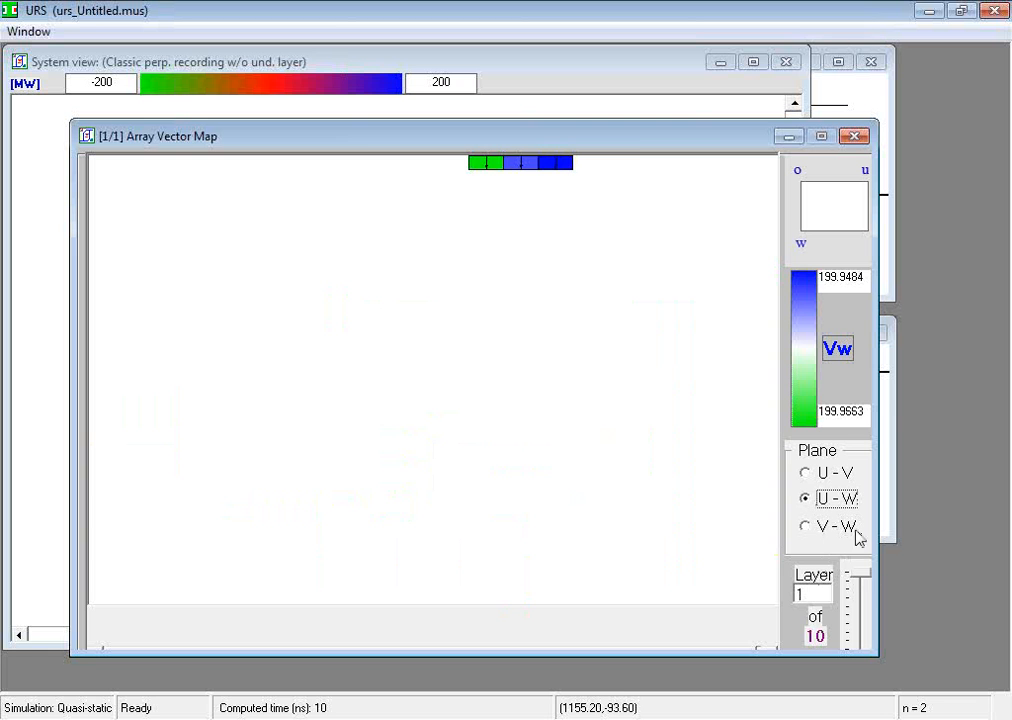
{"action": "left_click_drag", "start_coordinate": [867, 576], "coordinate": [866, 601]}
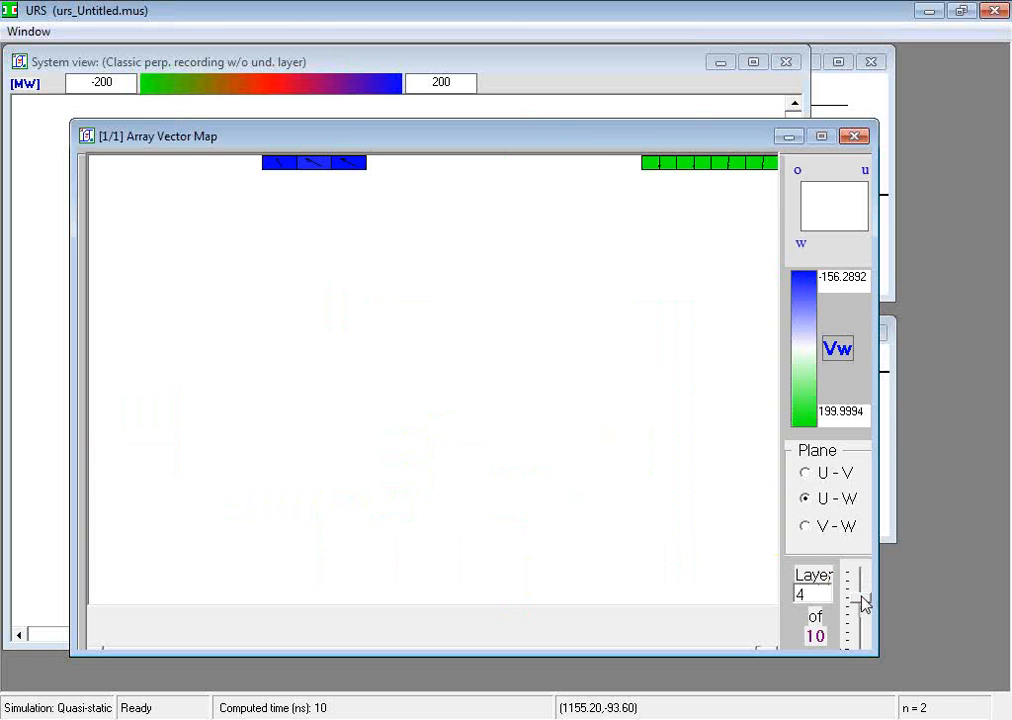
{"action": "left_click", "coordinate": [807, 472]}
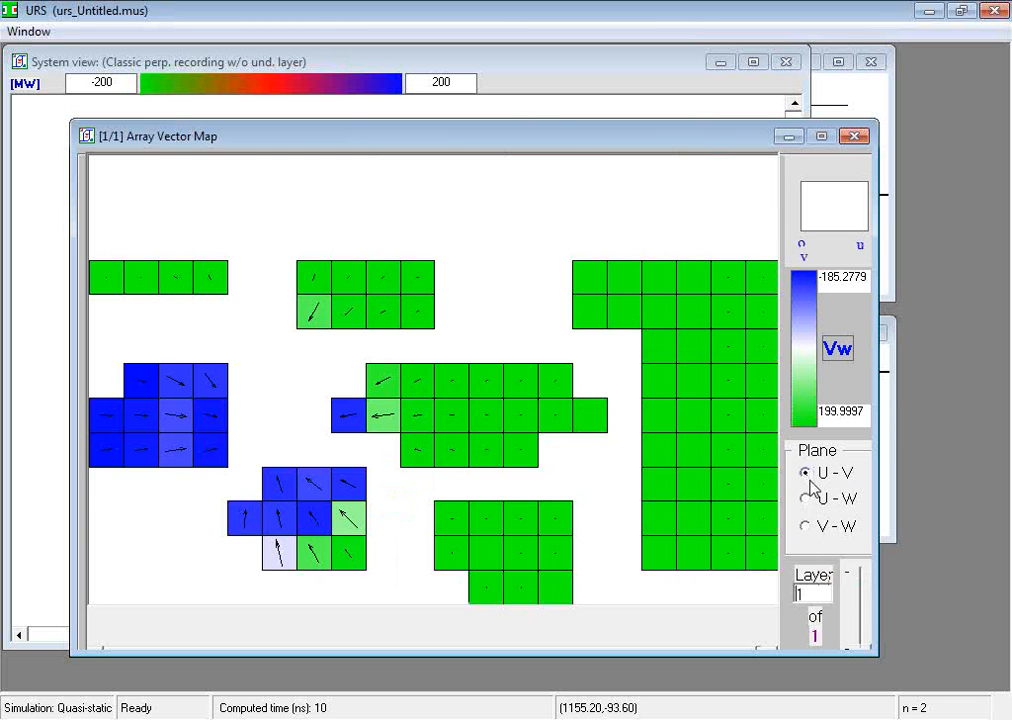
Review the vector map's base field and transformation options, zoom in on its central cells, and restore the full map
{"action": "right_click", "coordinate": [445, 425]}
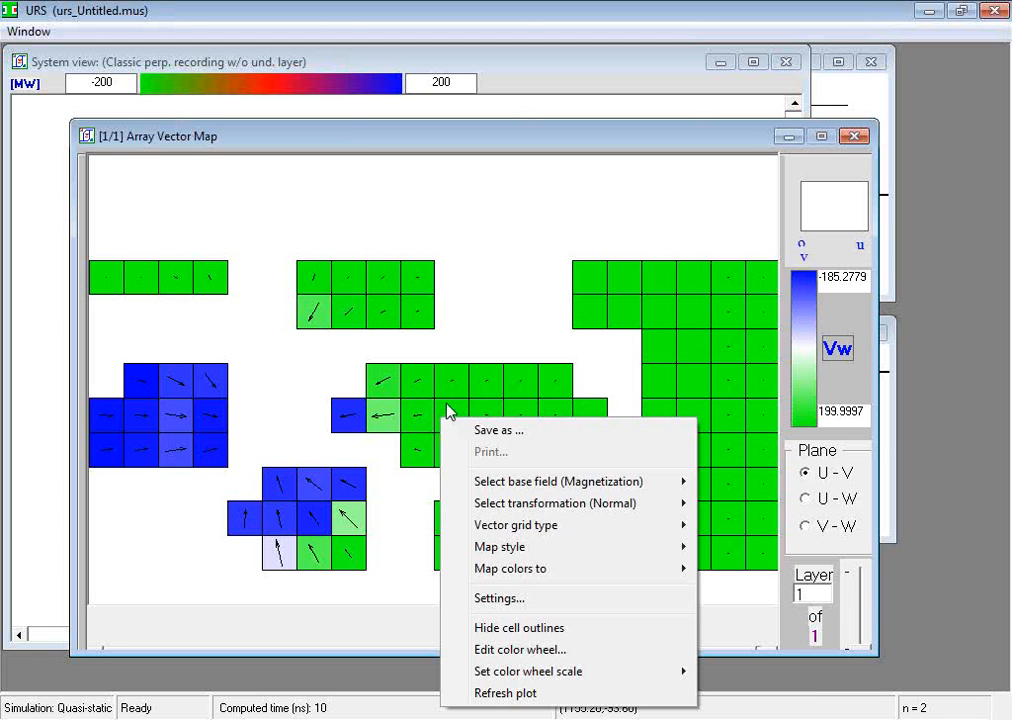
{"action": "mouse_move", "coordinate": [520, 488]}
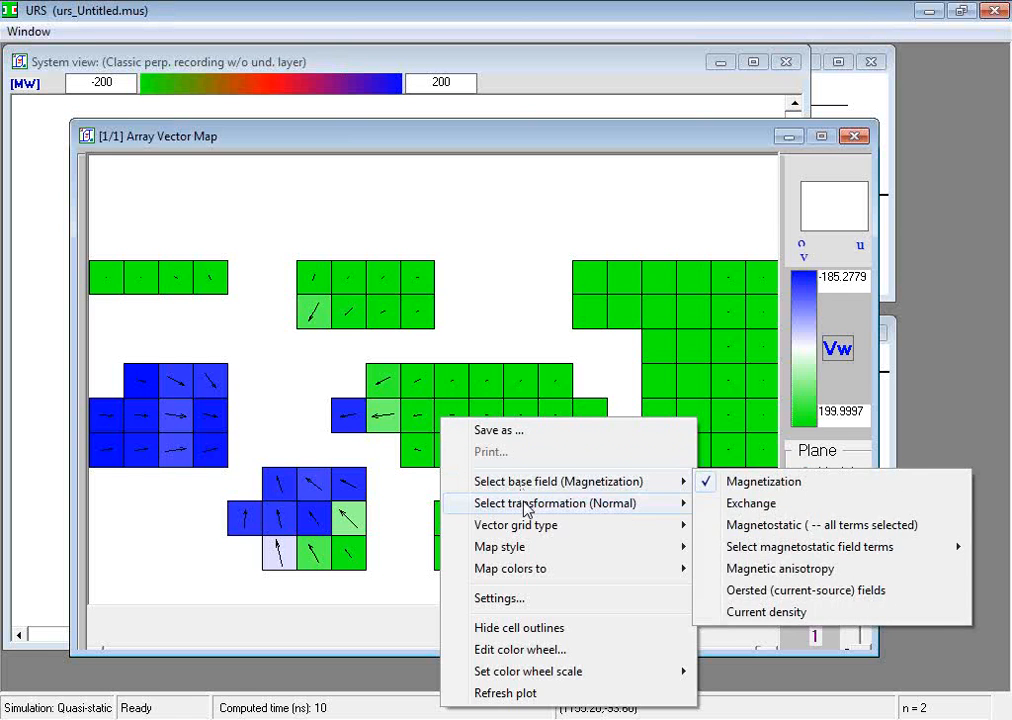
{"action": "mouse_move", "coordinate": [528, 512]}
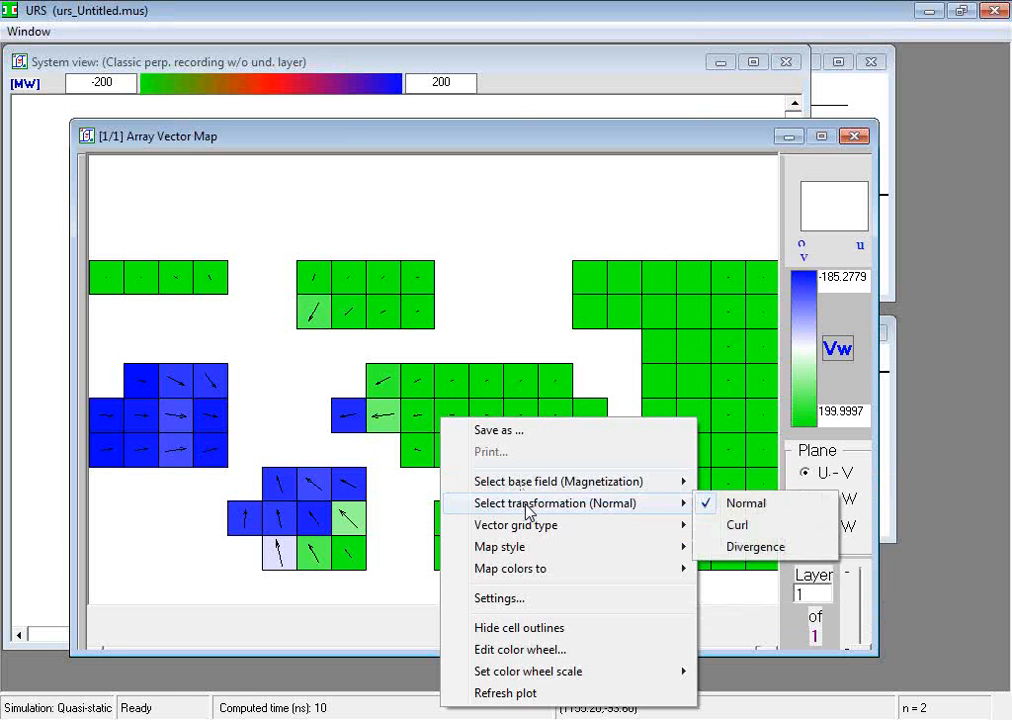
{"action": "left_click", "coordinate": [276, 350]}
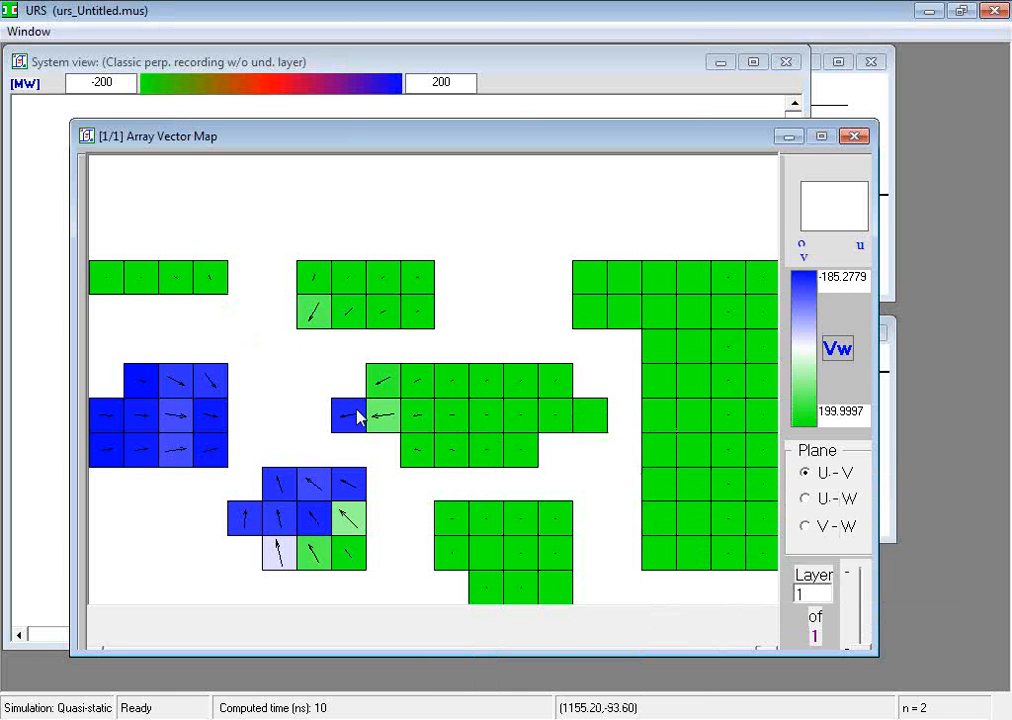
{"action": "left_click_drag", "start_coordinate": [356, 410], "coordinate": [492, 562]}
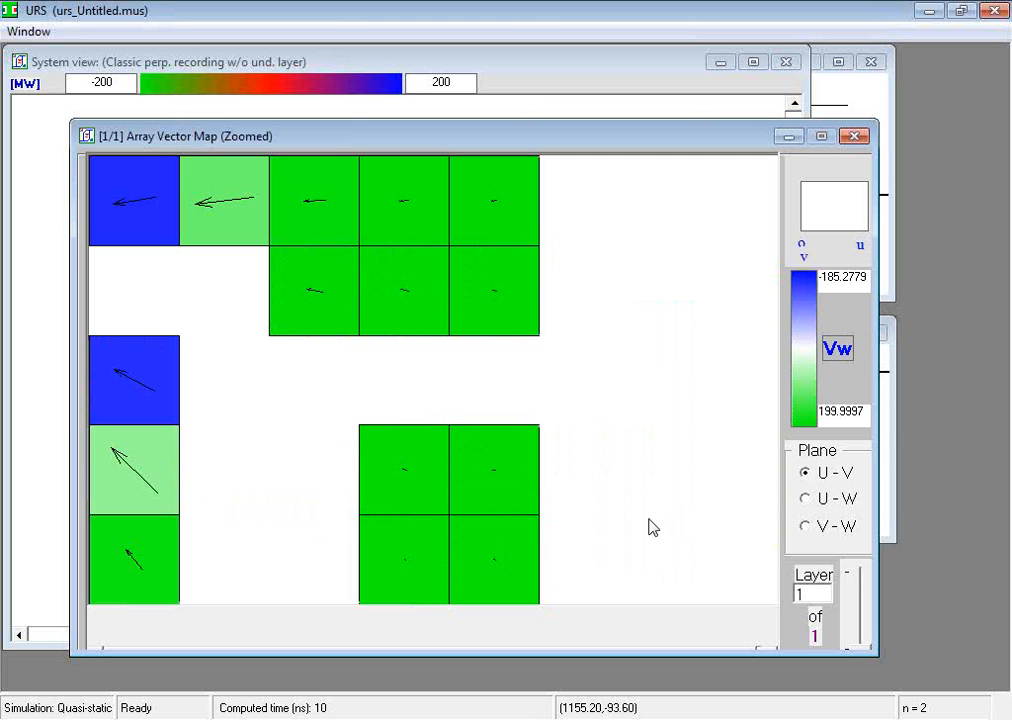
{"action": "right_click", "coordinate": [518, 479]}
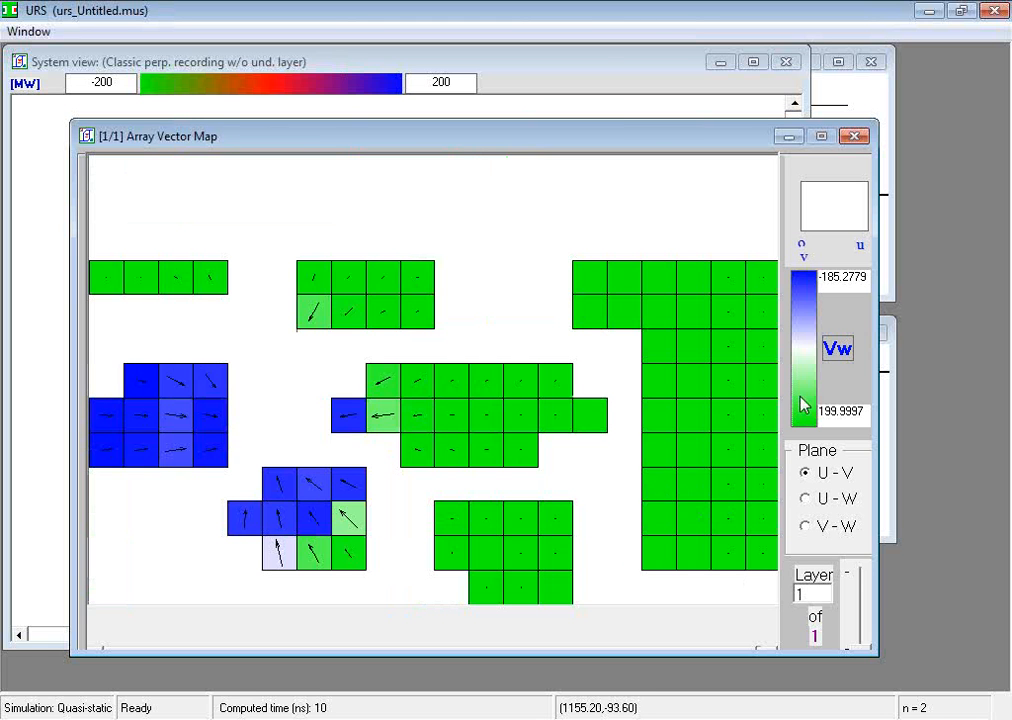
Open the under layer's shield charge map for face UV1 from the system view and examine it
{"action": "left_click", "coordinate": [603, 62]}
{"action": "left_click", "coordinate": [676, 441]}
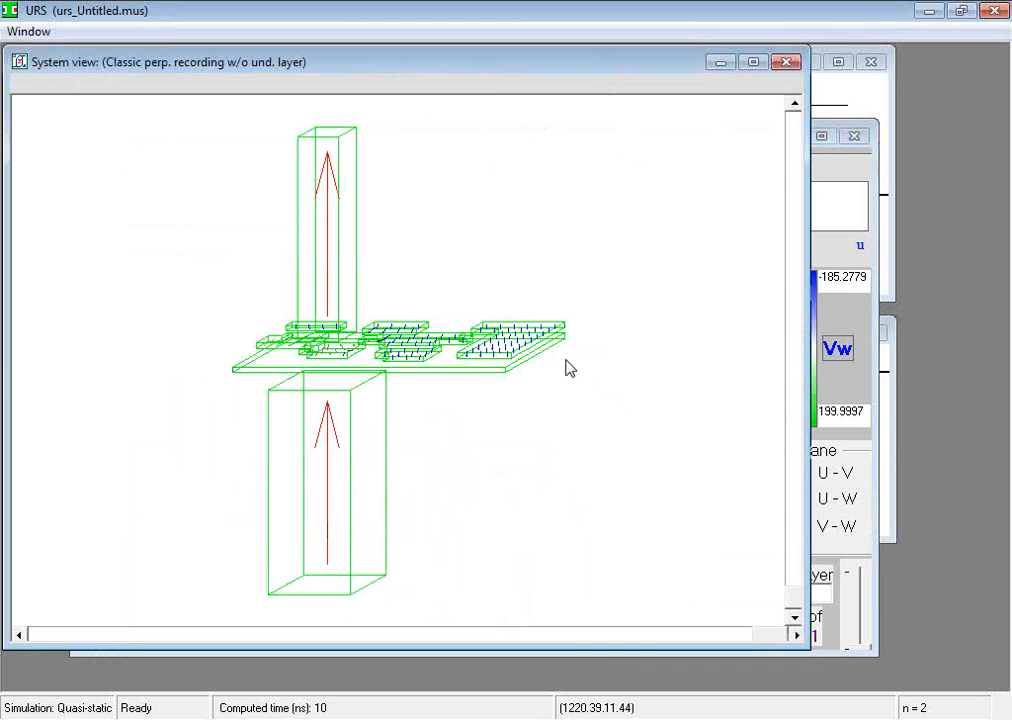
{"action": "right_click", "coordinate": [557, 349]}
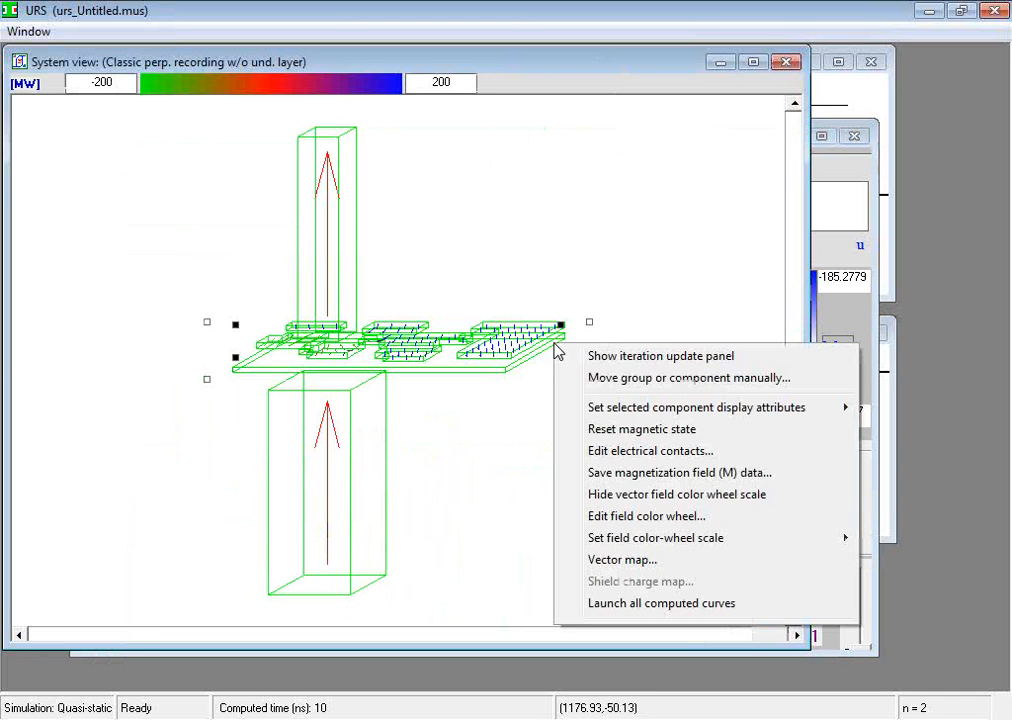
{"action": "left_click", "coordinate": [718, 276]}
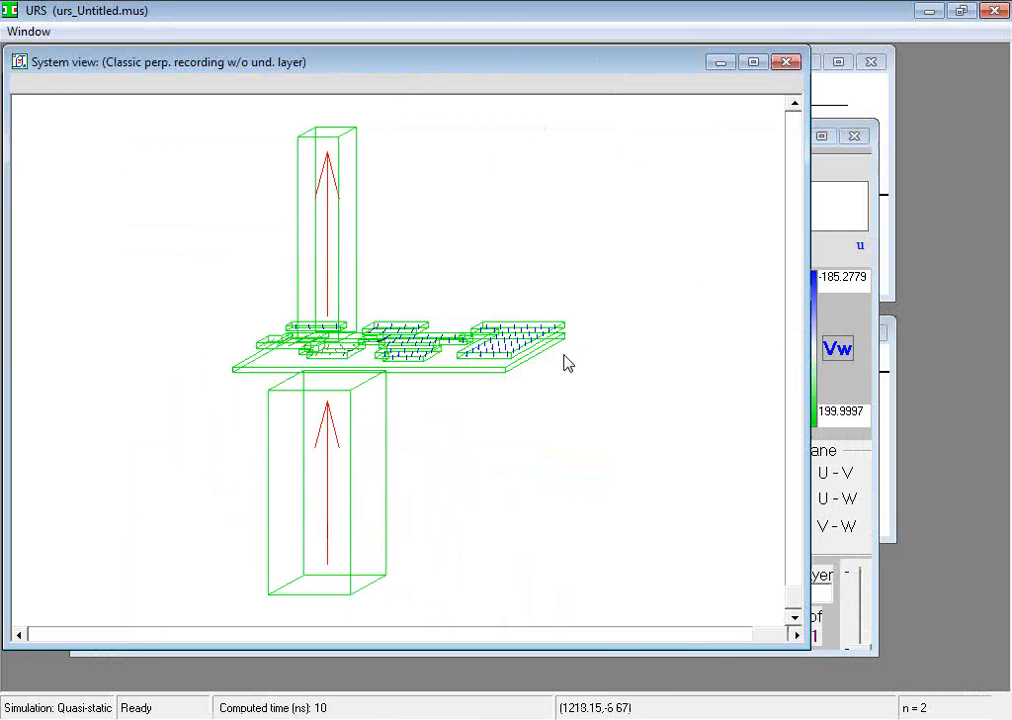
{"action": "right_click", "coordinate": [508, 378]}
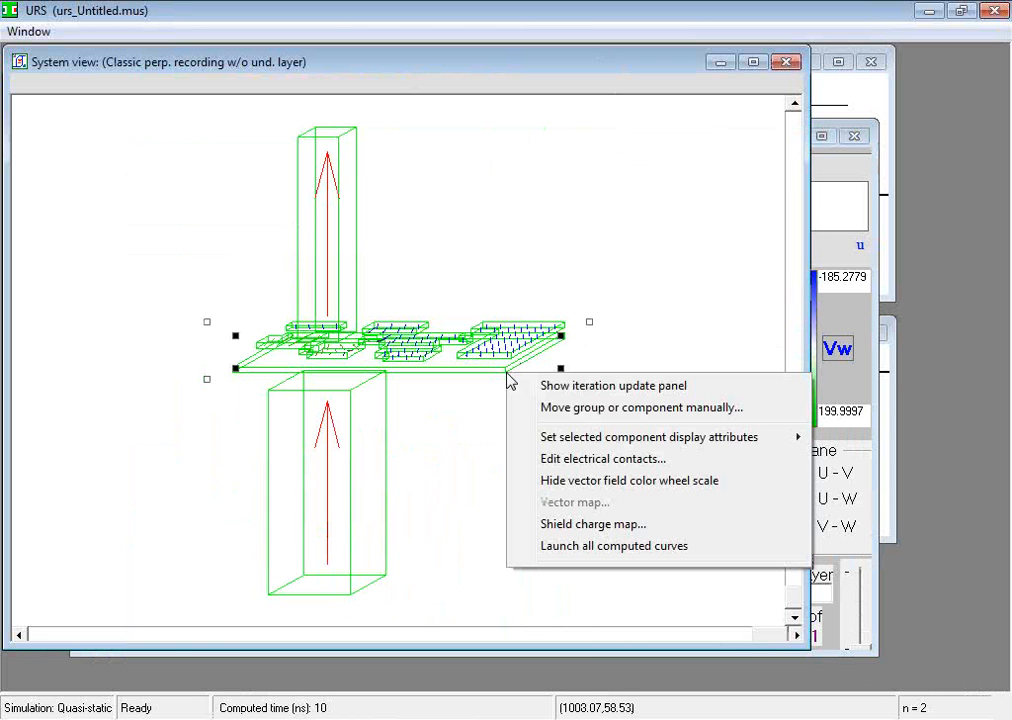
{"action": "left_click", "coordinate": [590, 524]}
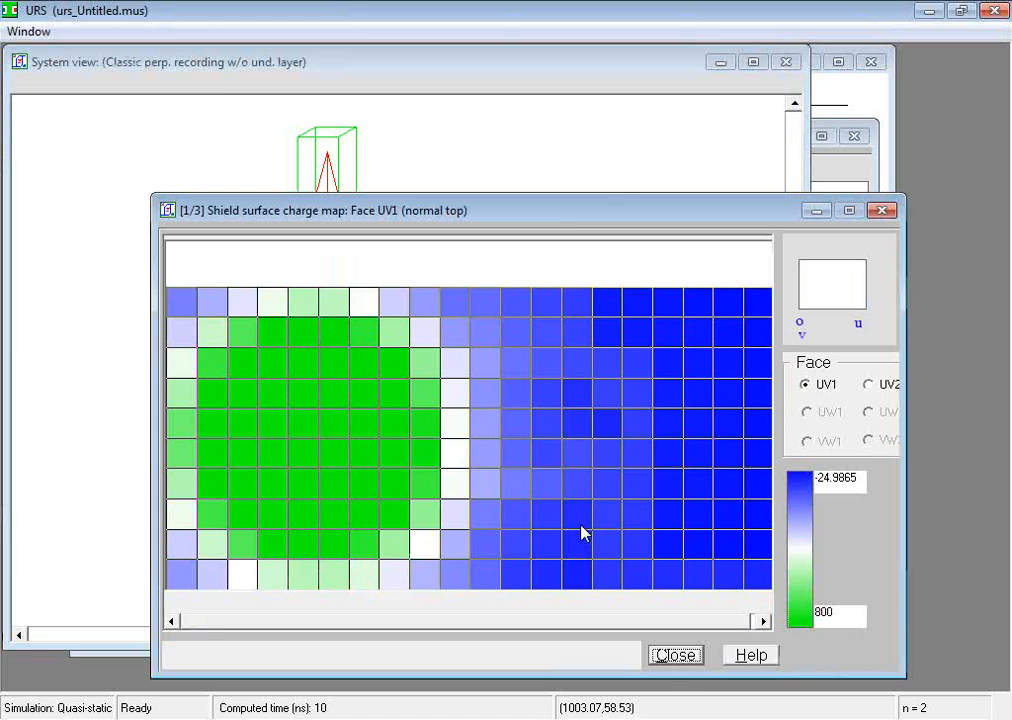
{"action": "left_click_drag", "start_coordinate": [571, 223], "coordinate": [549, 196]}
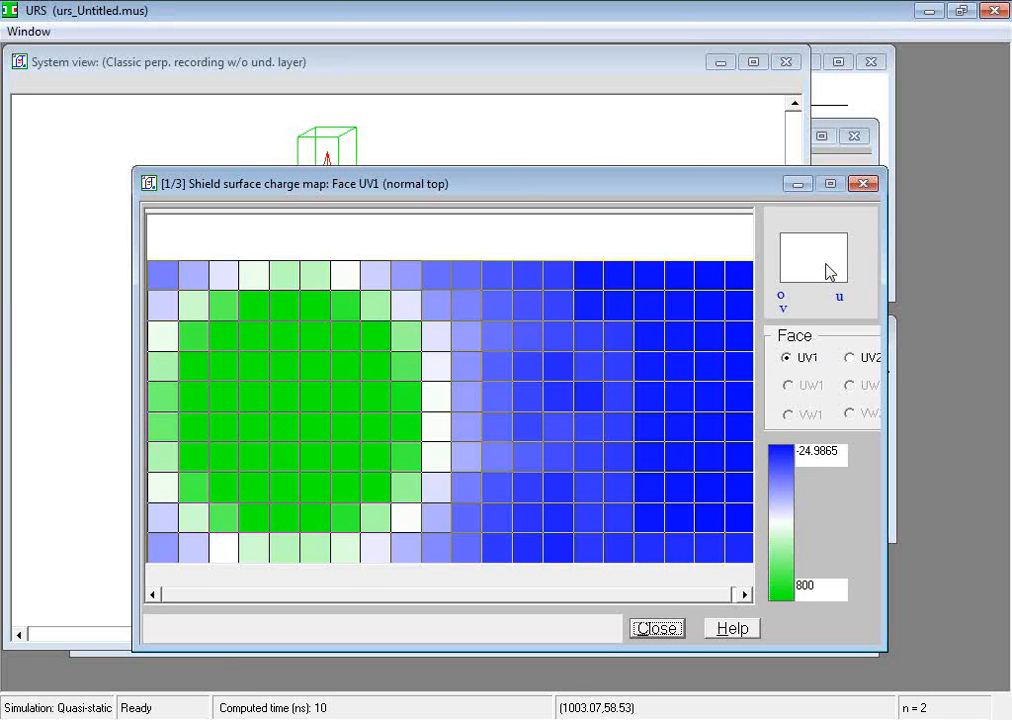
{"action": "left_click", "coordinate": [562, 87]}
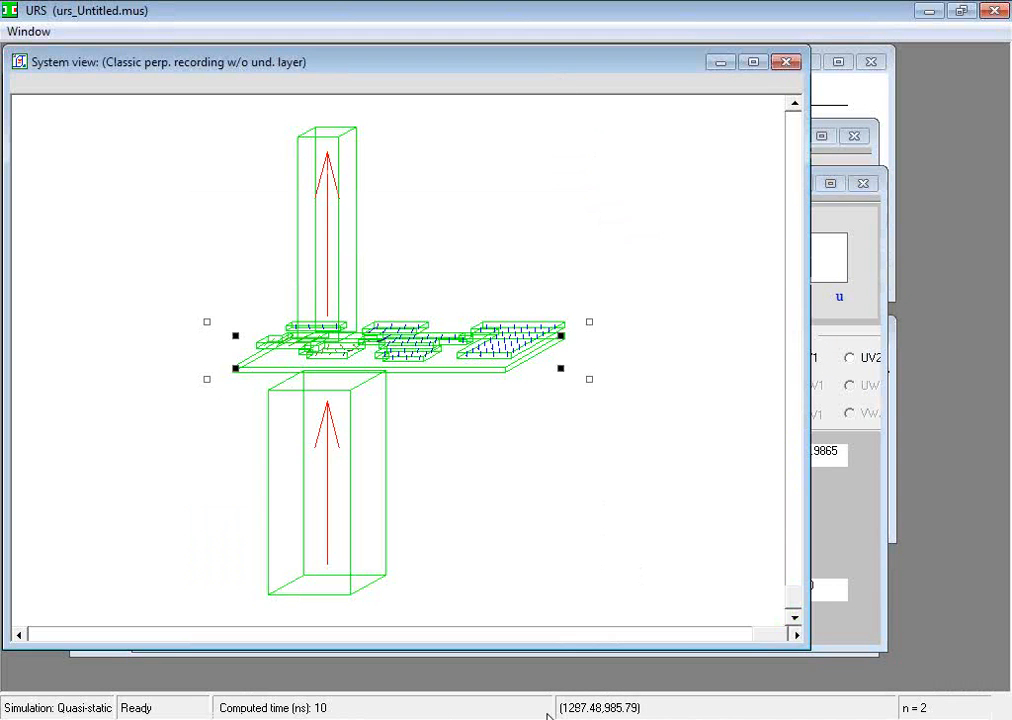
Continue the paused replay to watch the vector map update, stop it, and return the playback to the first position
{"action": "left_click", "coordinate": [520, 692]}
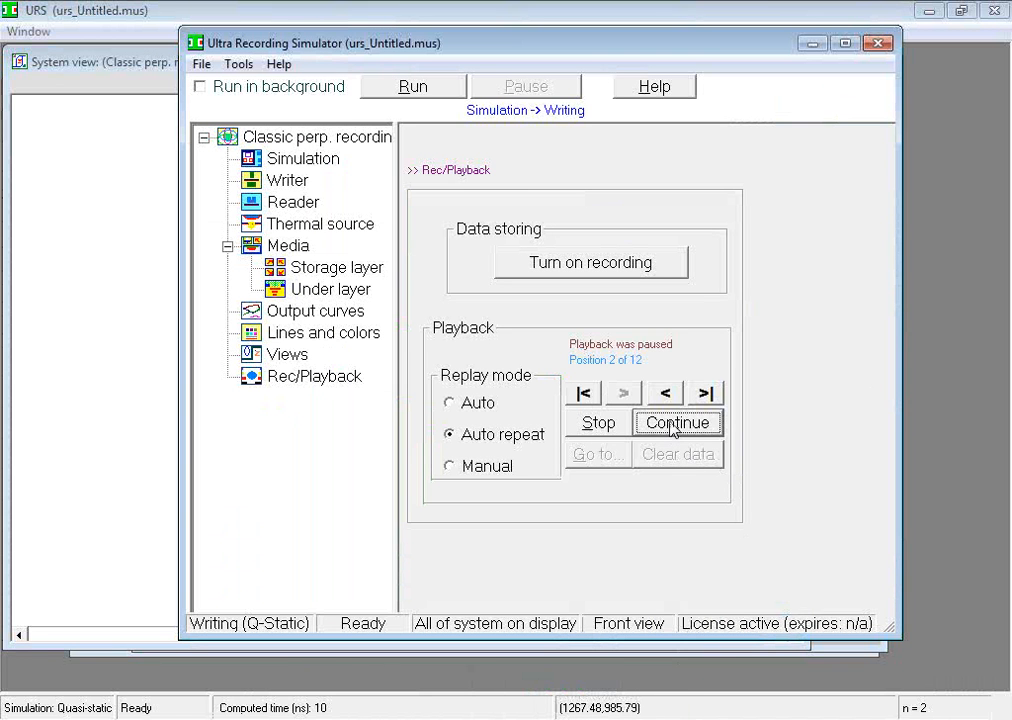
{"action": "left_click", "coordinate": [673, 424]}
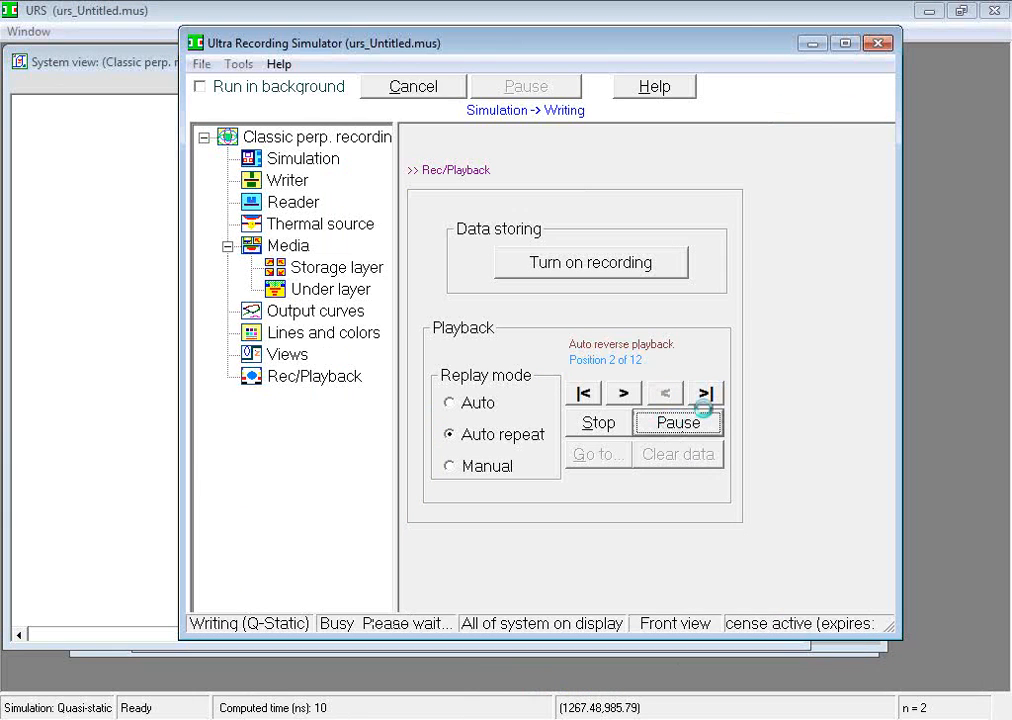
{"action": "left_click", "coordinate": [816, 42]}
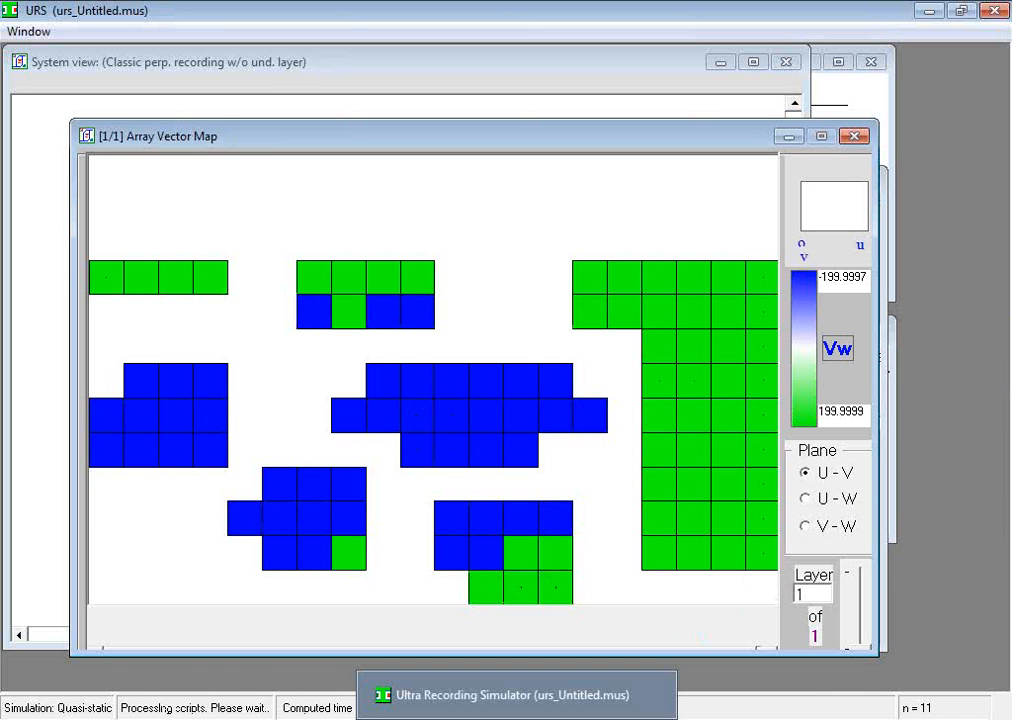
{"action": "left_click", "coordinate": [516, 697]}
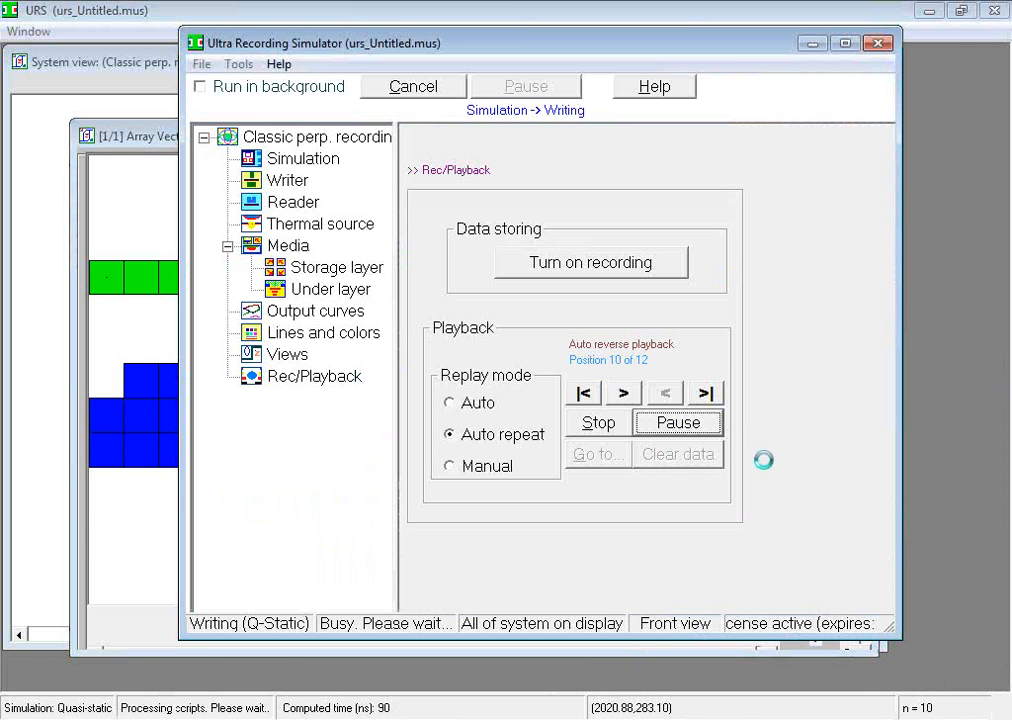
{"action": "left_click", "coordinate": [595, 422]}
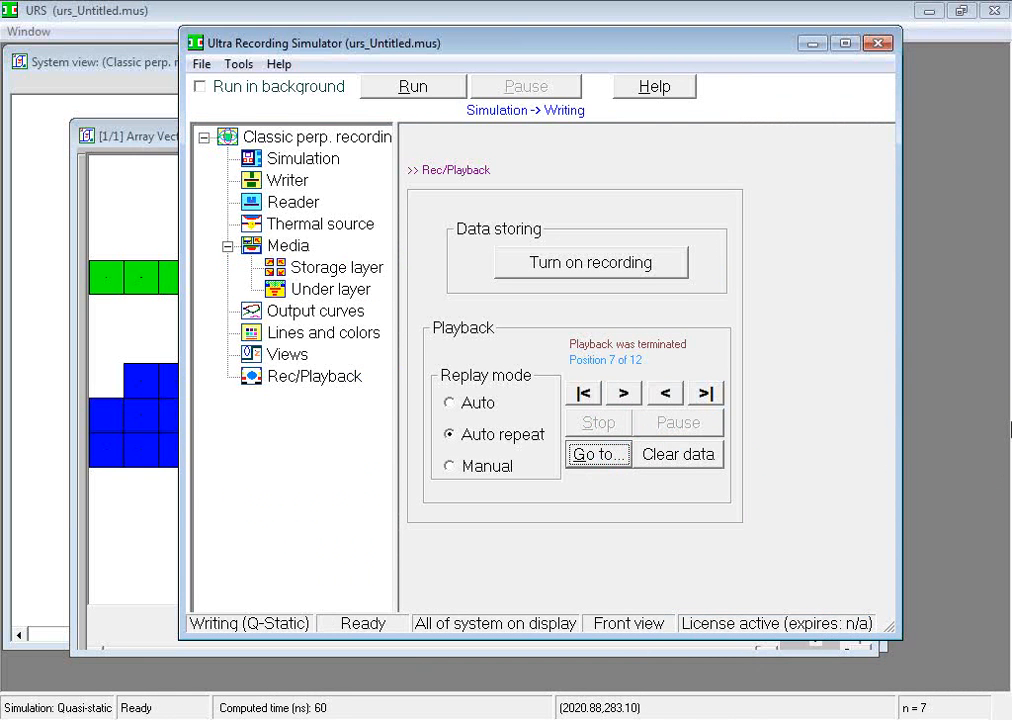
{"action": "left_click", "coordinate": [588, 396]}
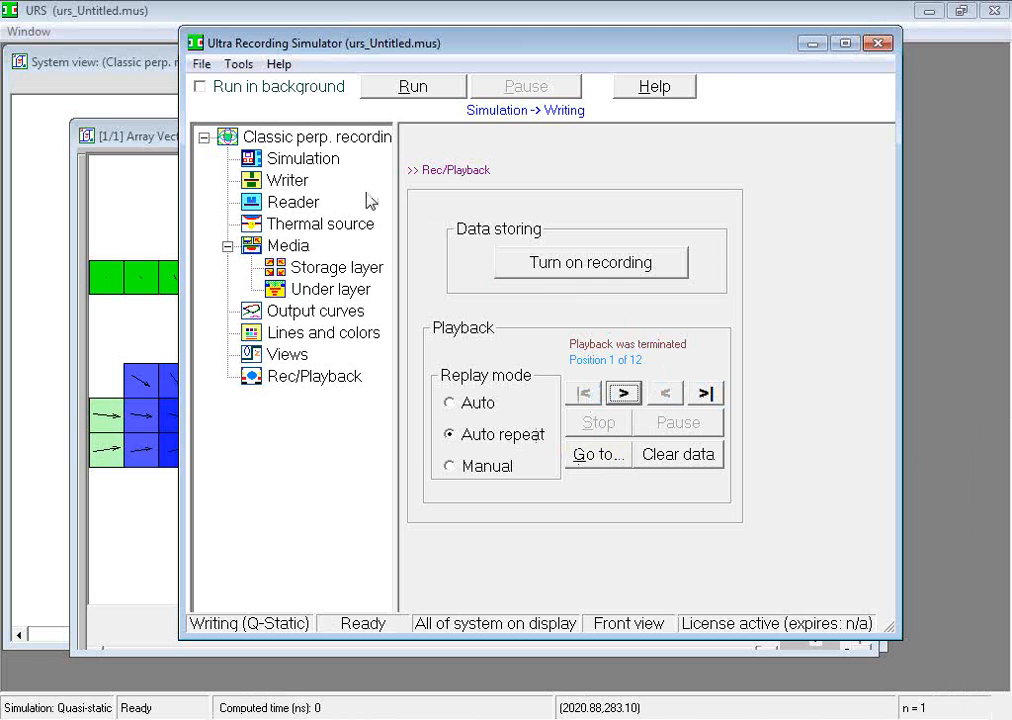
Save the simulation with its recorded data as a new file named urs_Untitled2
{"action": "left_click", "coordinate": [200, 65]}
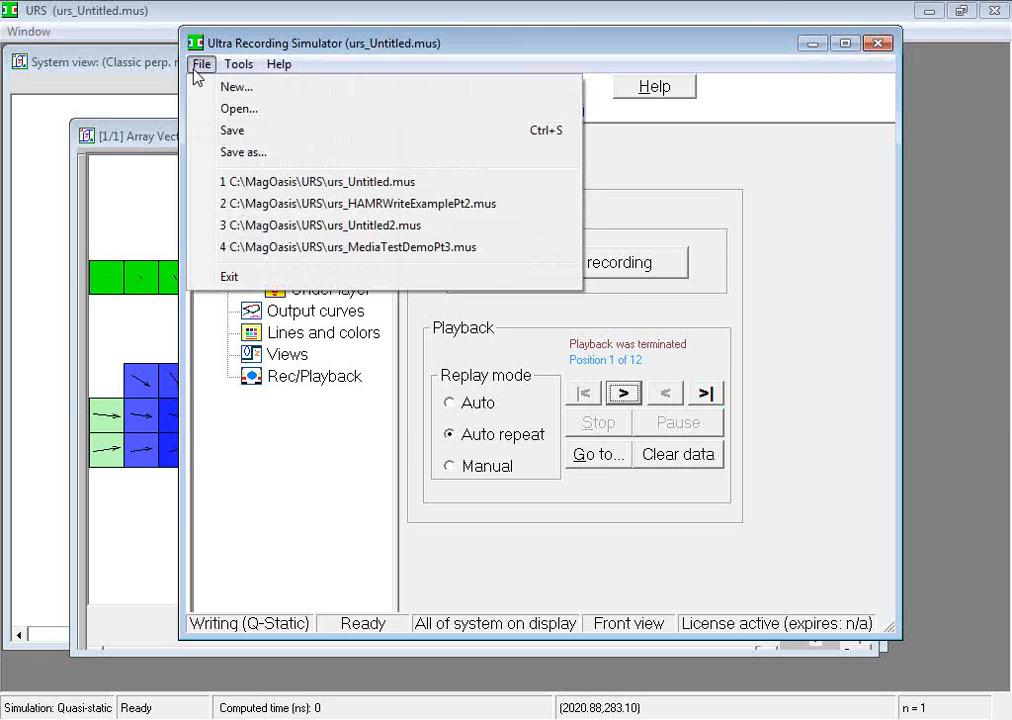
{"action": "left_click", "coordinate": [254, 152]}
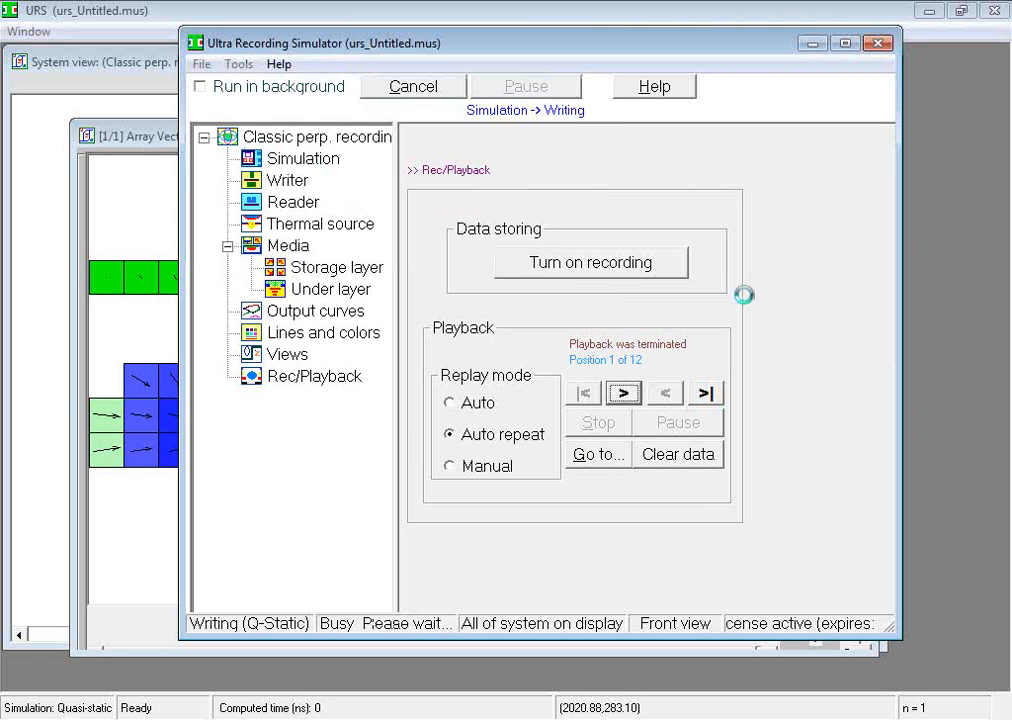
{"action": "left_click", "coordinate": [655, 584]}
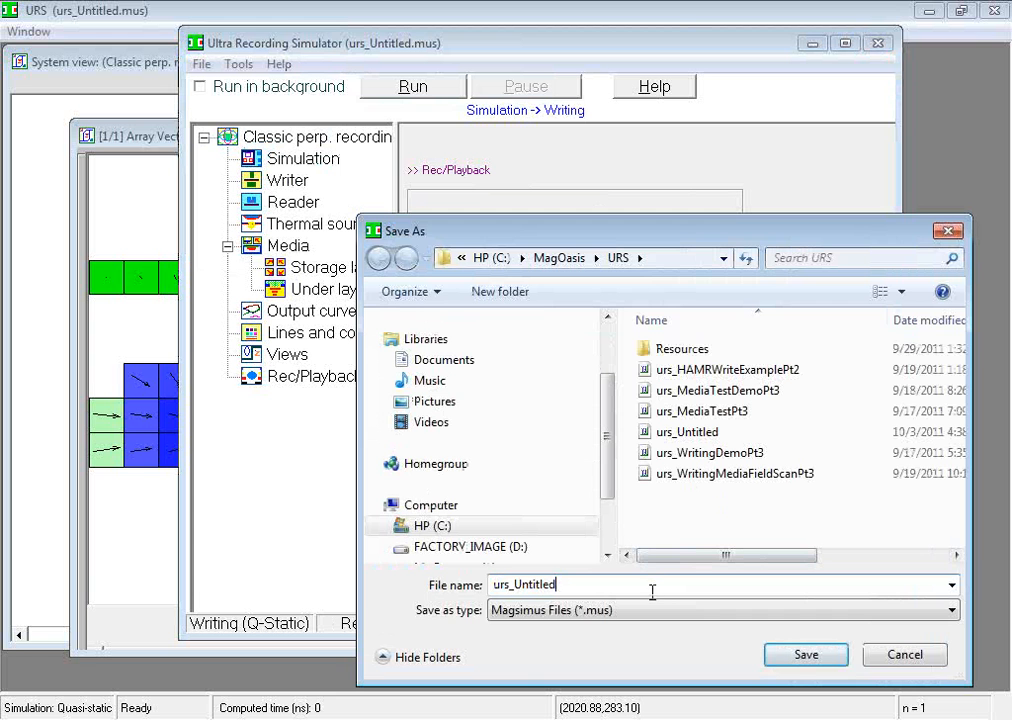
{"action": "type", "text": "2"}
{"action": "left_click", "coordinate": [806, 656]}
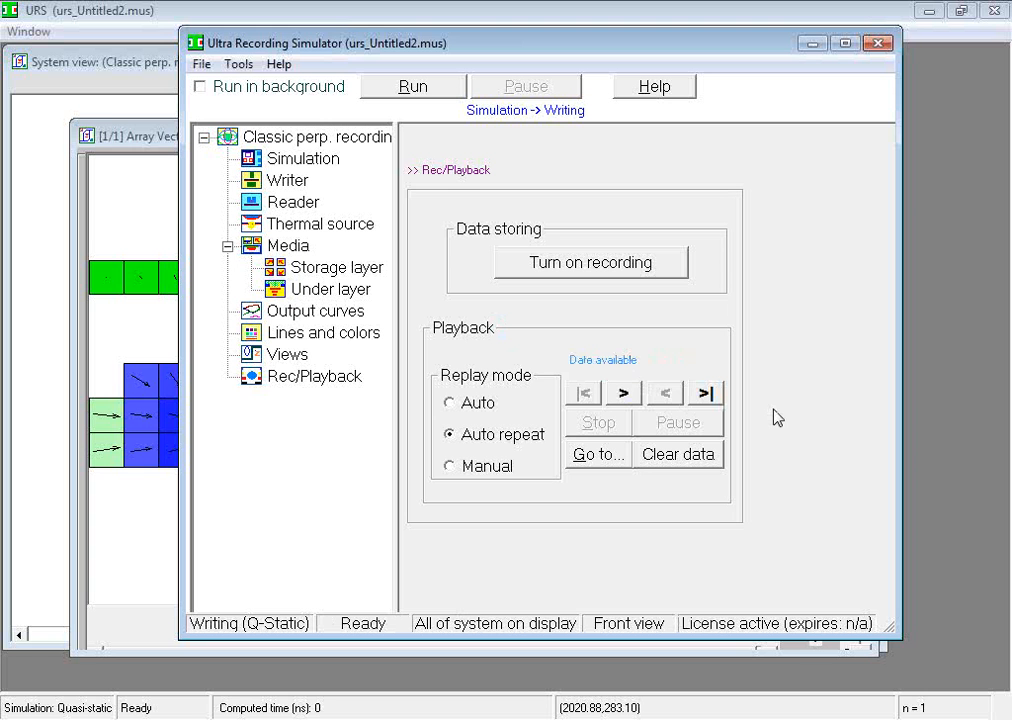
Open the saved example urs_HAMRWriteExamplePt2 and view its system layout and curves
{"action": "left_click", "coordinate": [209, 66]}
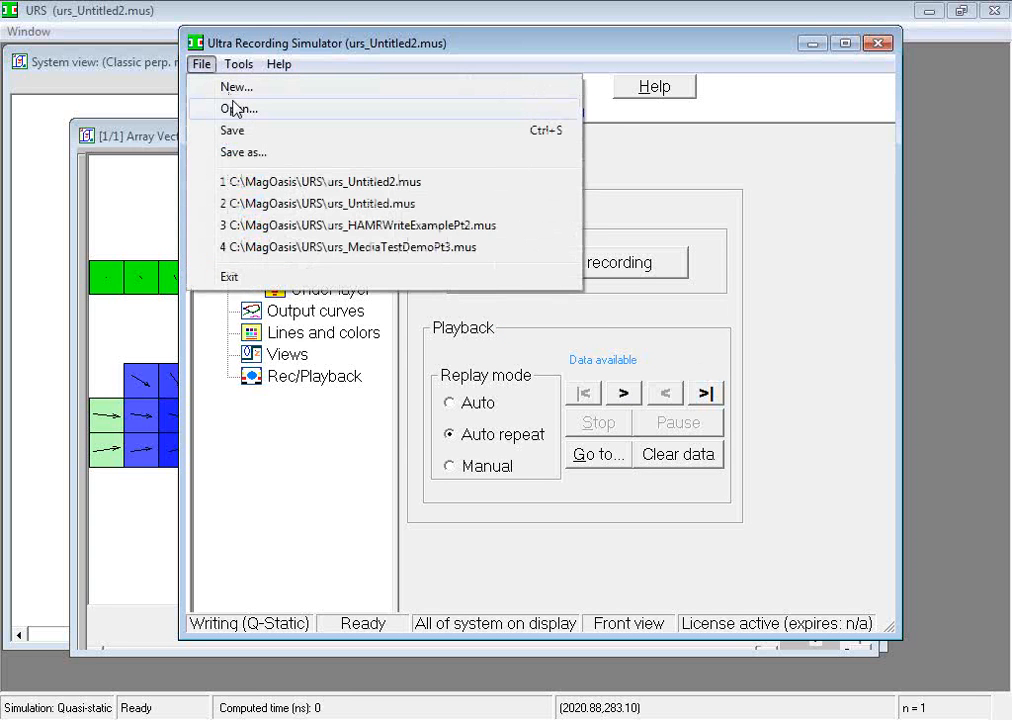
{"action": "left_click", "coordinate": [210, 106]}
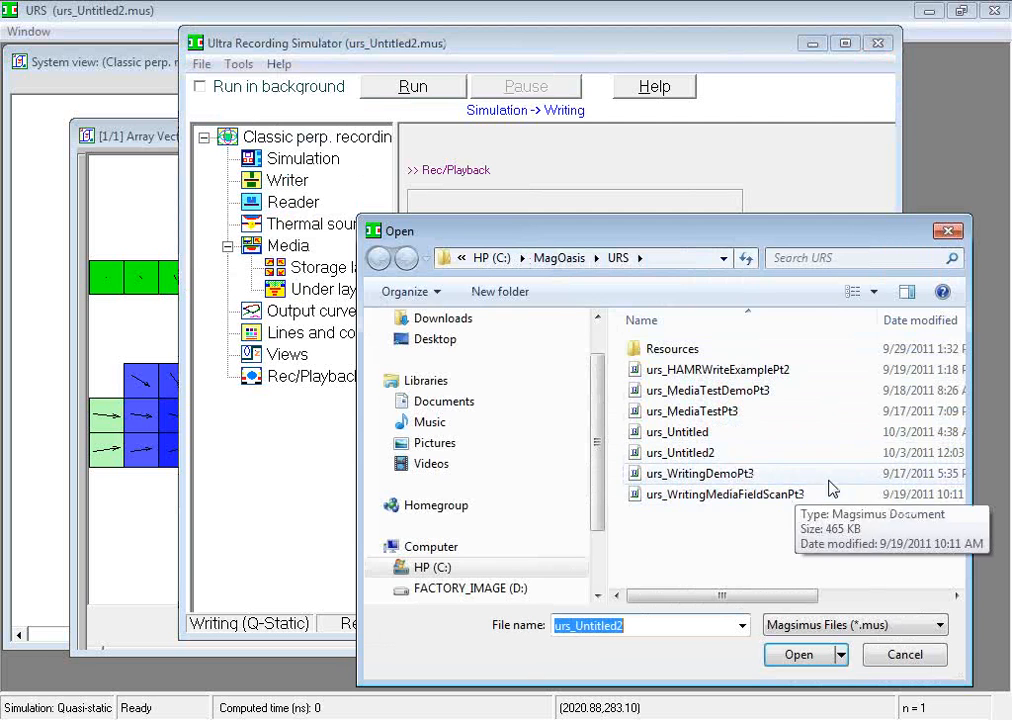
{"action": "double_click", "coordinate": [752, 370]}
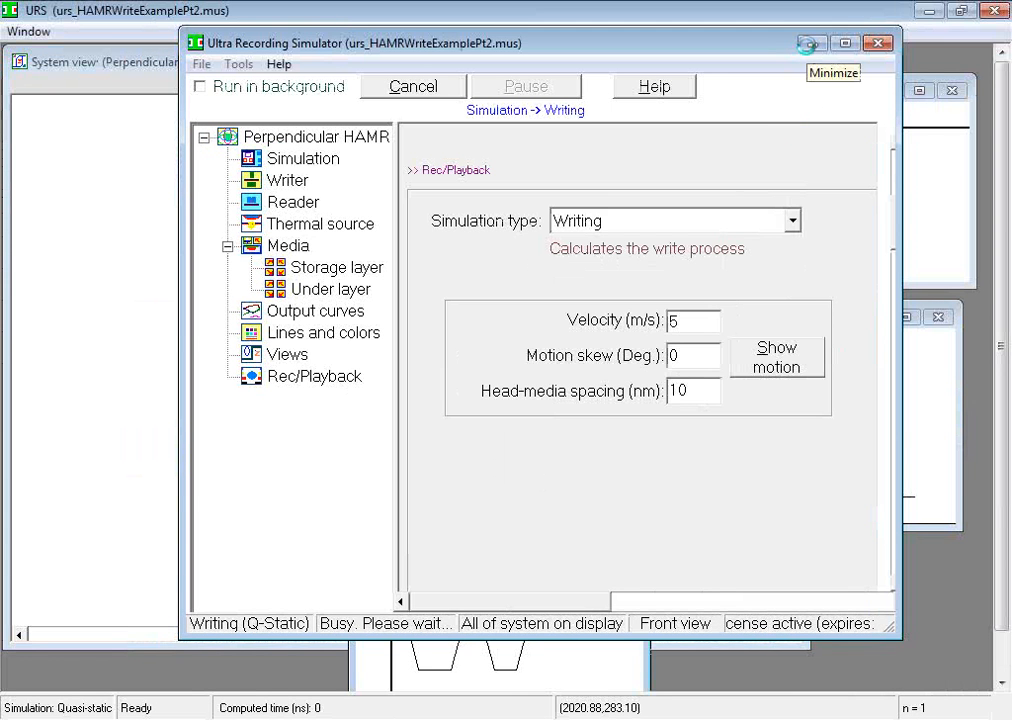
{"action": "left_click", "coordinate": [811, 44]}
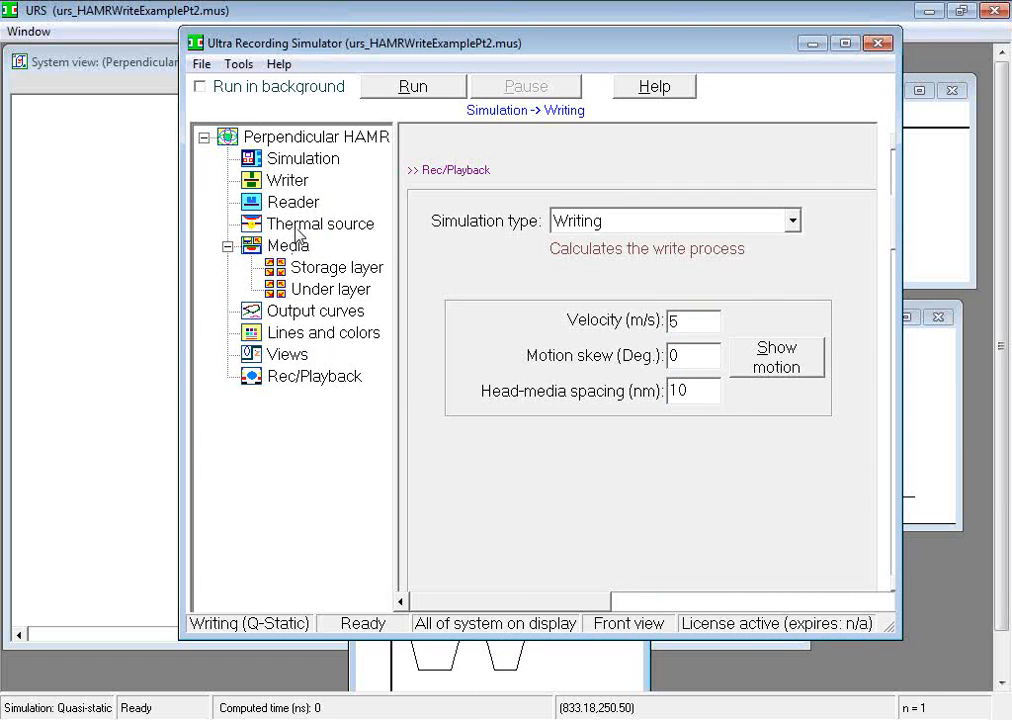
Review the HAMR example's laser thermal source settings and replay its recorded data forward in Auto mode
{"action": "left_click", "coordinate": [300, 223]}
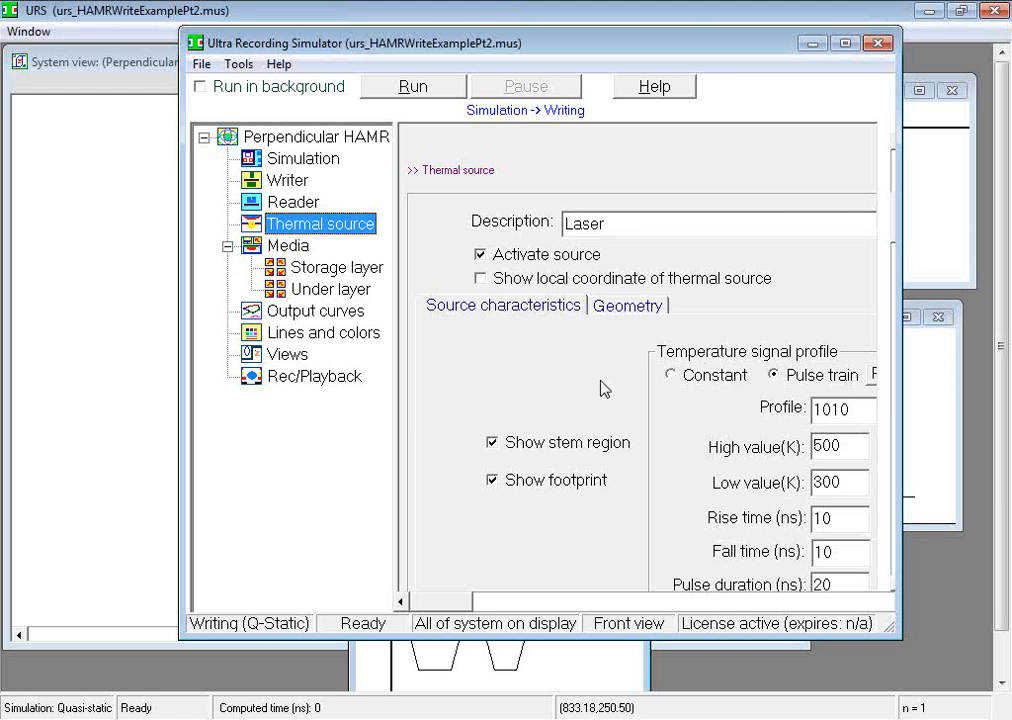
{"action": "left_click", "coordinate": [328, 378]}
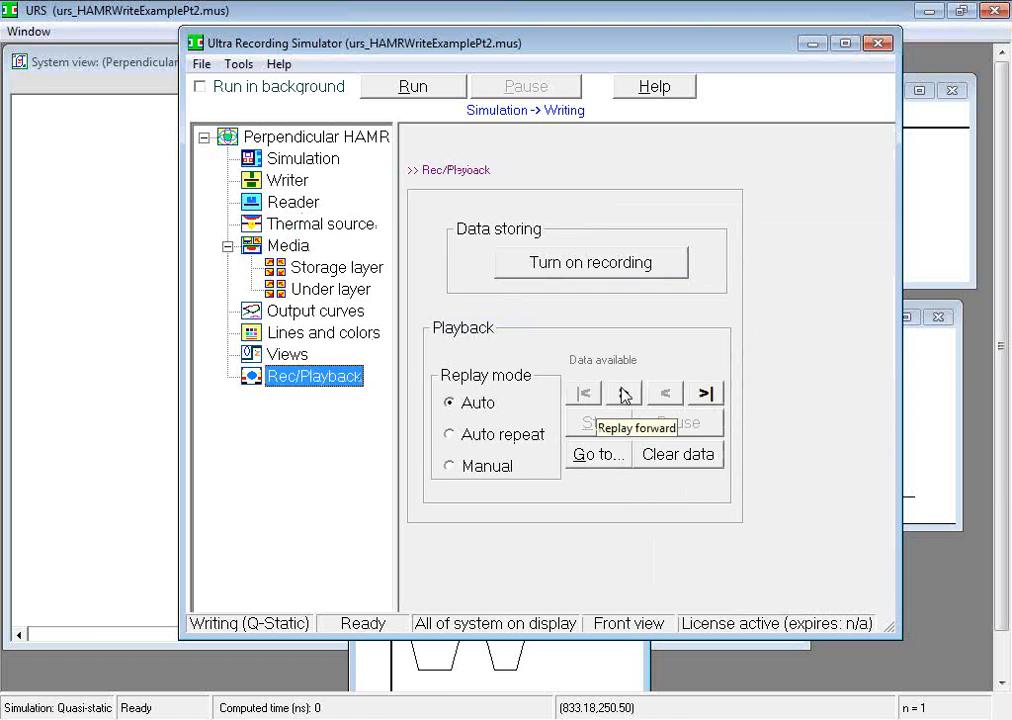
{"action": "left_click", "coordinate": [623, 394]}
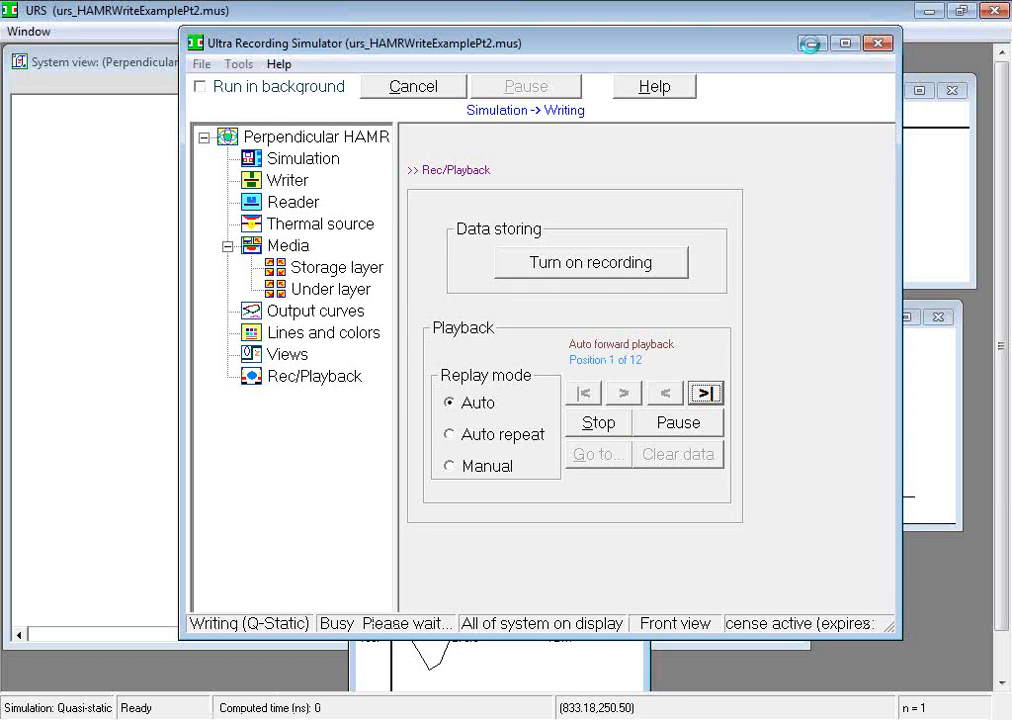